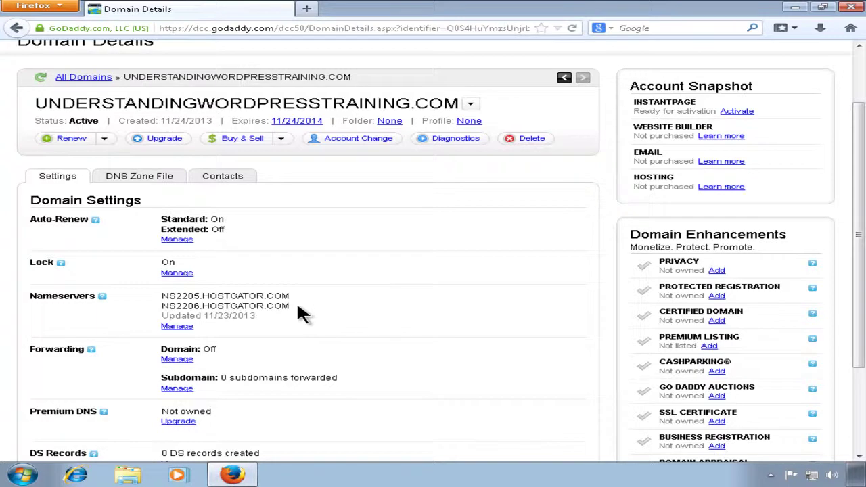
# Step: Highlight the domain's two HostGator nameservers and open hostgator.com in a new browser tab
pyautogui.moveTo(162, 298); pyautogui.dragTo(298, 313)
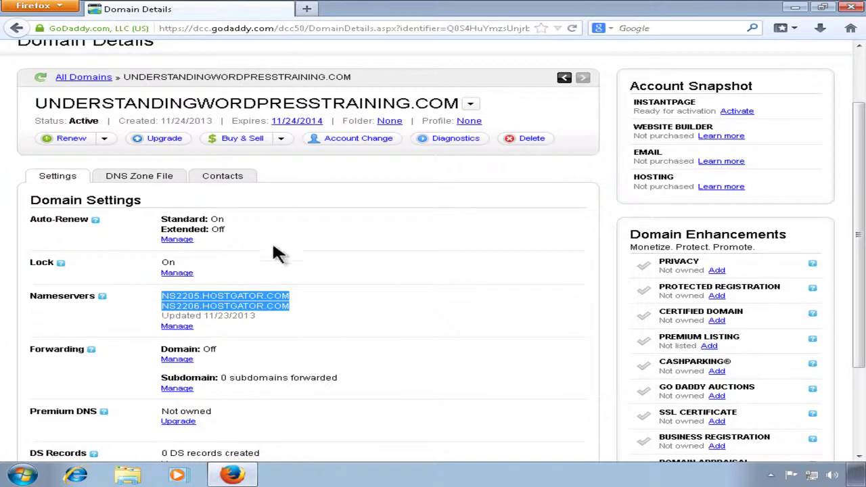
pyautogui.click(305, 10)
pyautogui.write('hostgator.com')
pyautogui.press('Return')
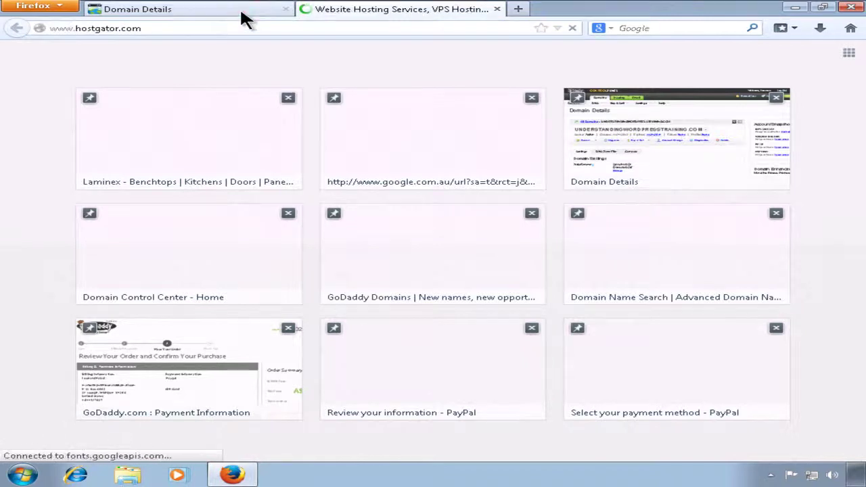
# Step: Log out of the GoDaddy account and close its browser tab
pyautogui.click(242, 15)
pyautogui.moveTo(856, 115); pyautogui.dragTo(858, 66)
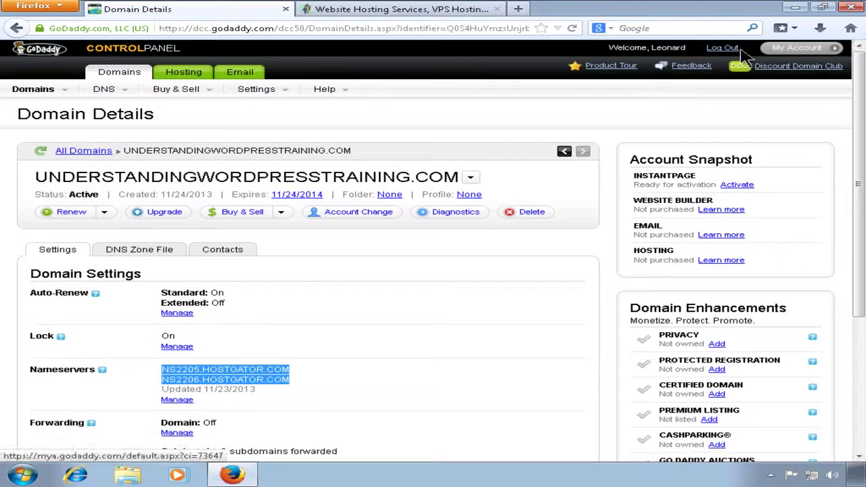
pyautogui.click(722, 47)
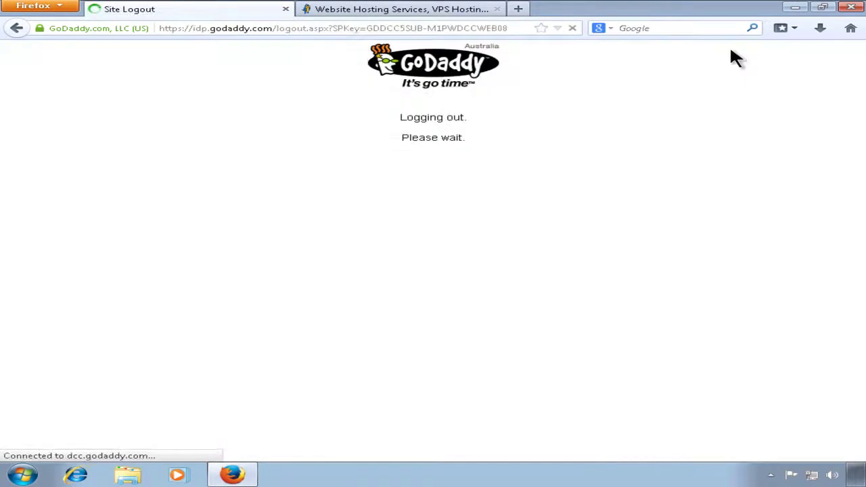
pyautogui.click(286, 10)
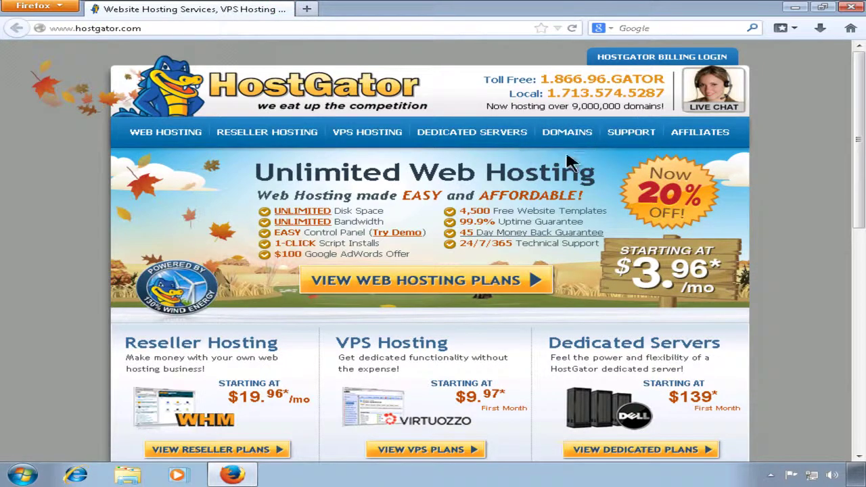
pyautogui.scroll(-2, 576, 162)
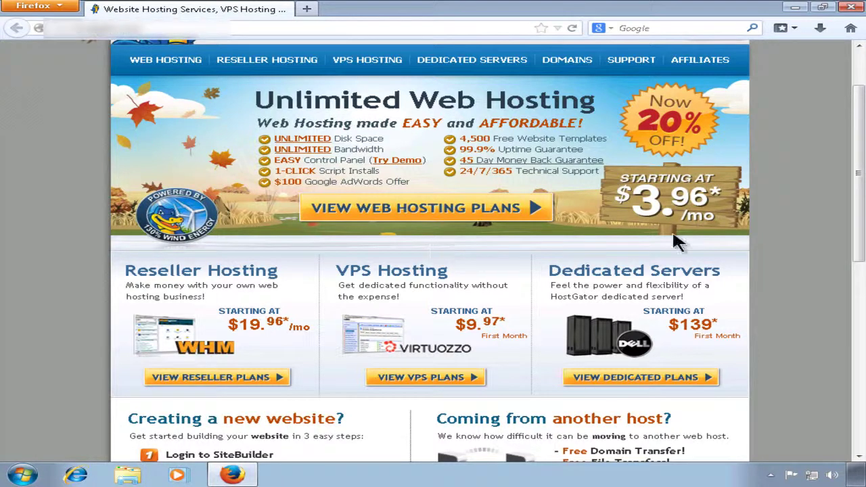
pyautogui.moveTo(862, 268); pyautogui.dragTo(862, 217)
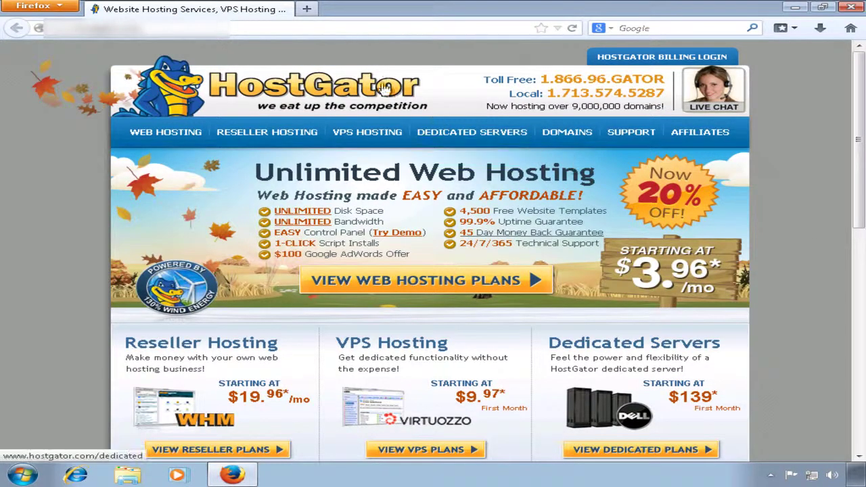
pyautogui.click(378, 28)
pyautogui.hotkey('ctrl', 'v')
pyautogui.press('Return')
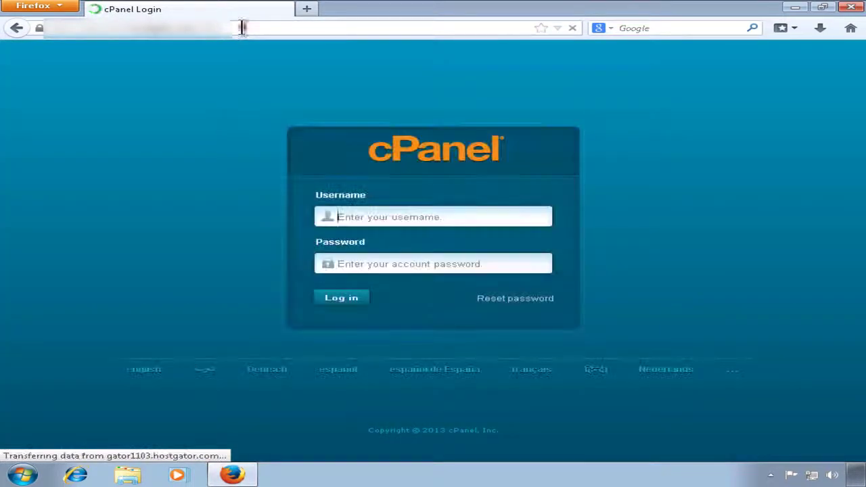
pyautogui.click(242, 28)
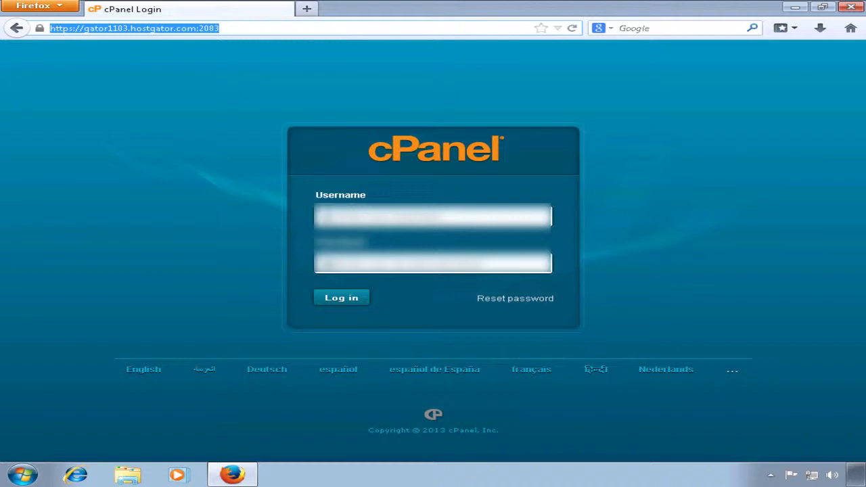
# Step: Log in to cPanel with the account username and password
pyautogui.click(366, 215)
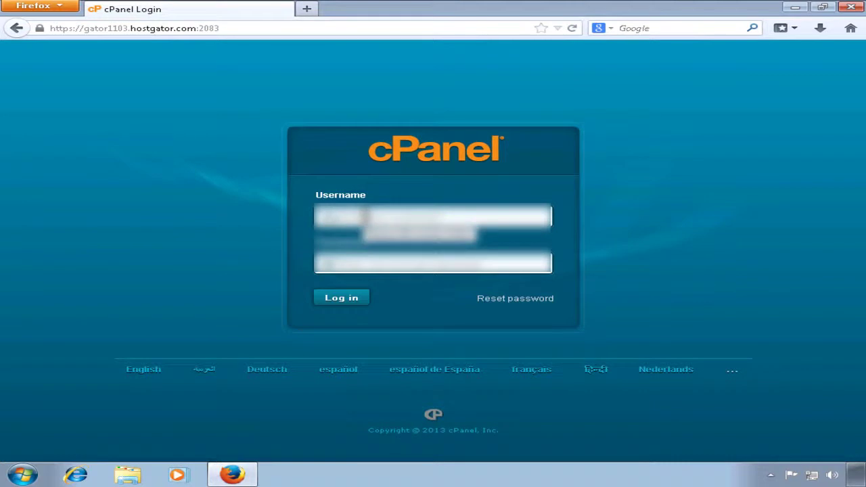
pyautogui.click(356, 262)
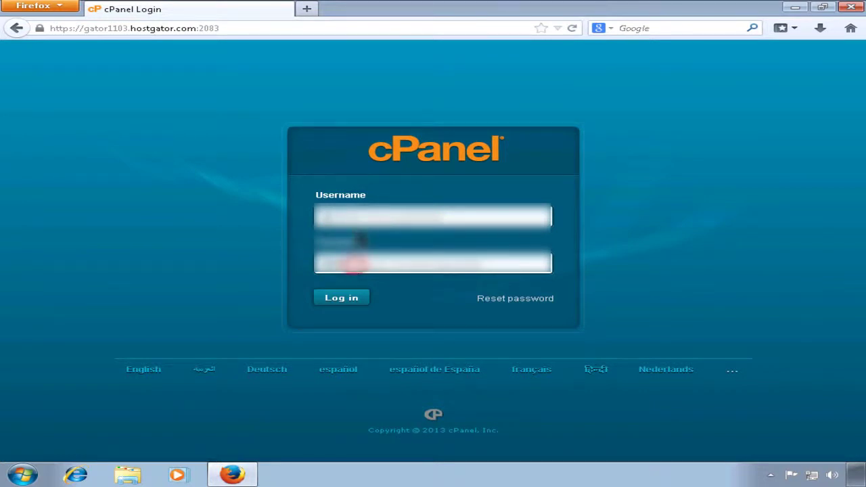
pyautogui.click(356, 214)
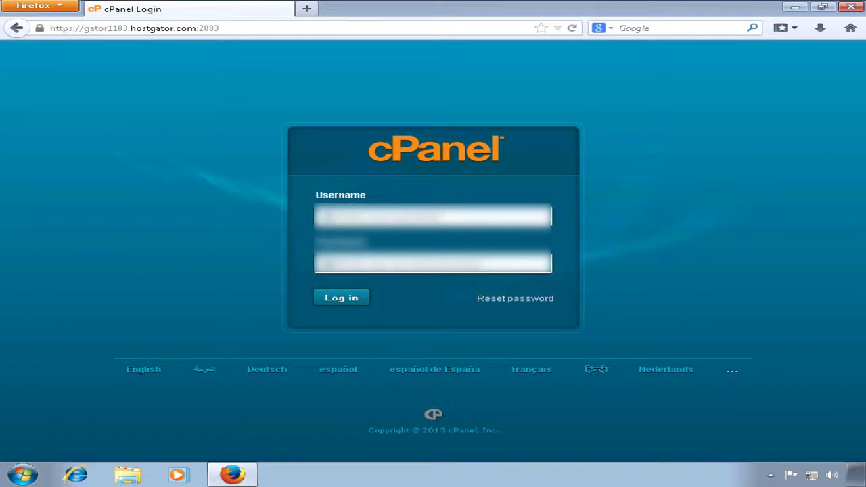
pyautogui.click(346, 294)
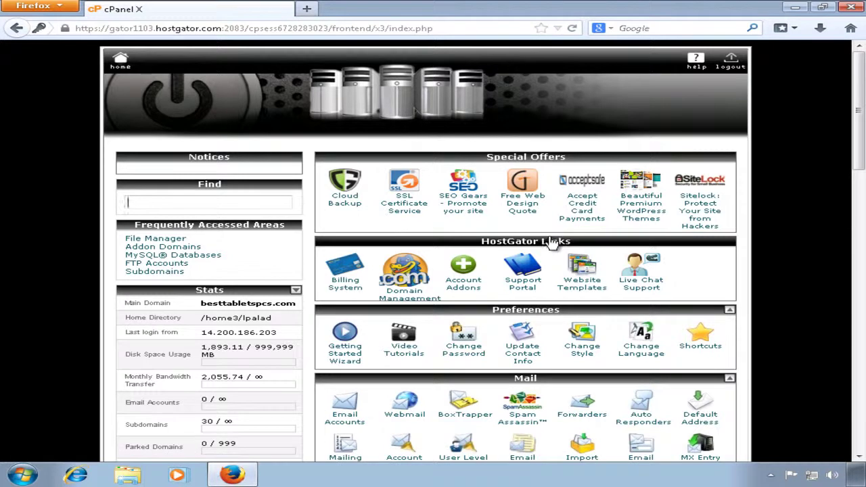
# Step: Look through the cPanel home page sections, from Special Offers, HostGator Links, Preferences and Mail down to Files, Logs and Security
pyautogui.scroll(-2, 551, 244)
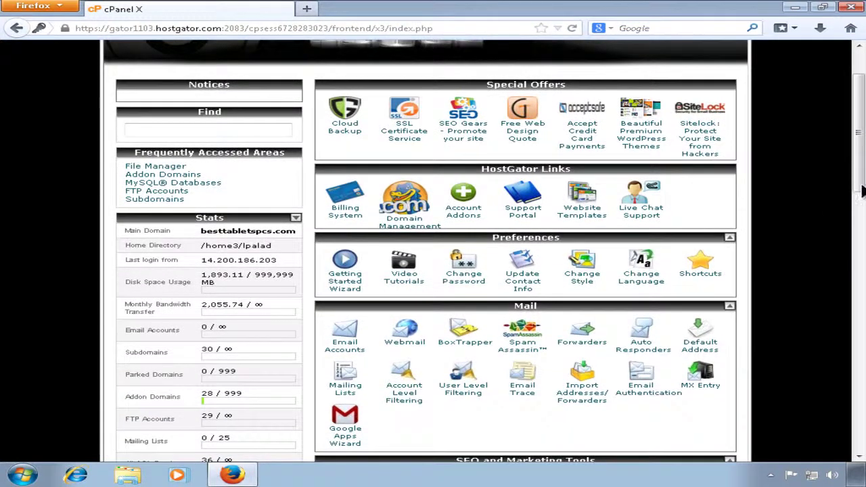
pyautogui.click(856, 187)
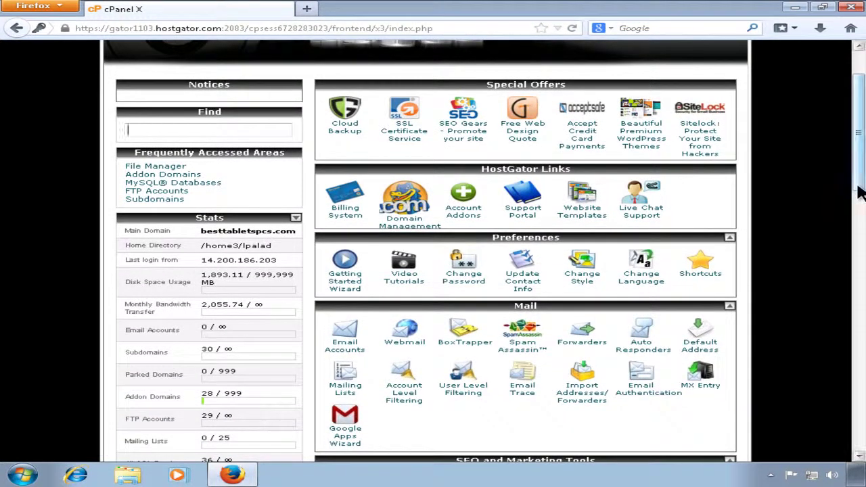
pyautogui.moveTo(858, 190)
pyautogui.mouseDown()
pyautogui.moveTo(856, 178)
pyautogui.moveTo(856, 195)
pyautogui.mouseUp()
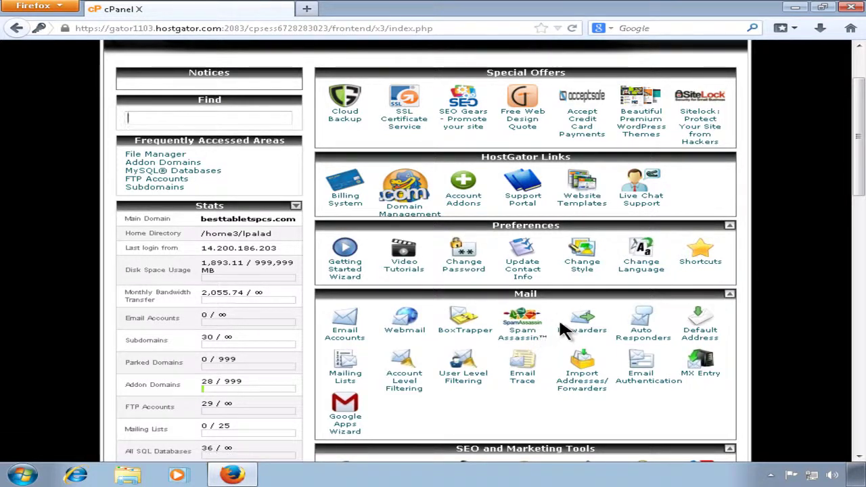
pyautogui.moveTo(856, 193); pyautogui.dragTo(845, 159)
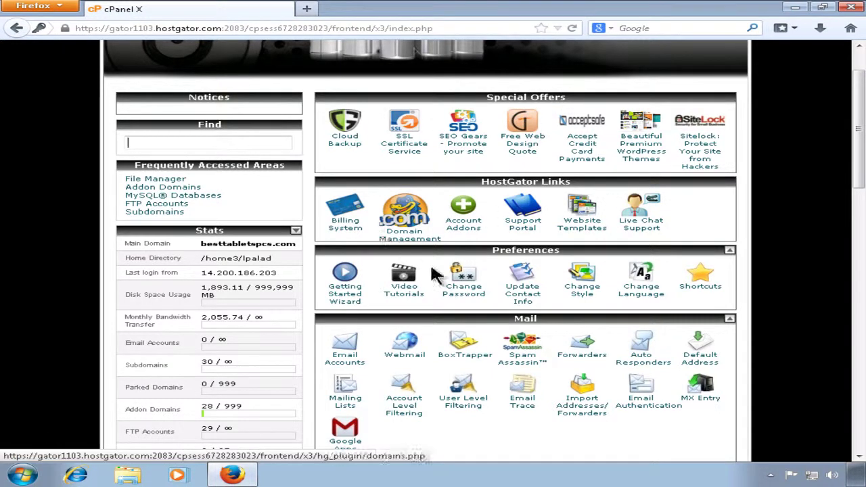
pyautogui.scroll(-3, 614, 309)
pyautogui.scroll(-8, 616, 312)
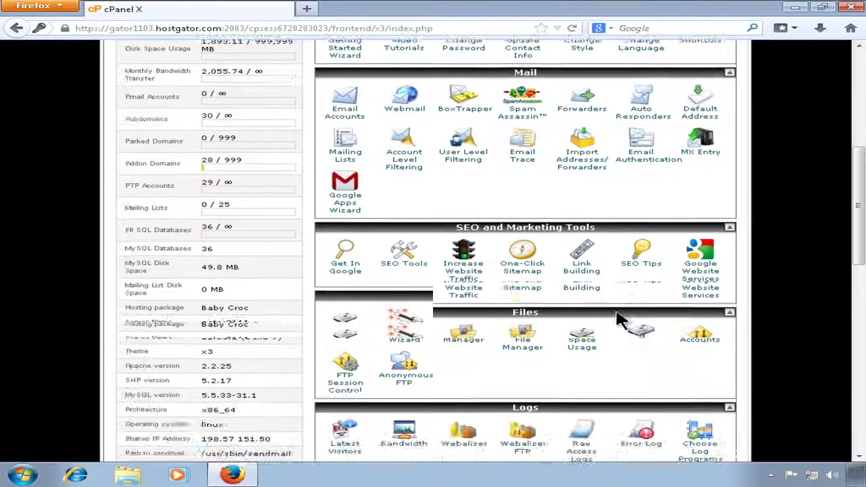
pyautogui.scroll(-2, 618, 309)
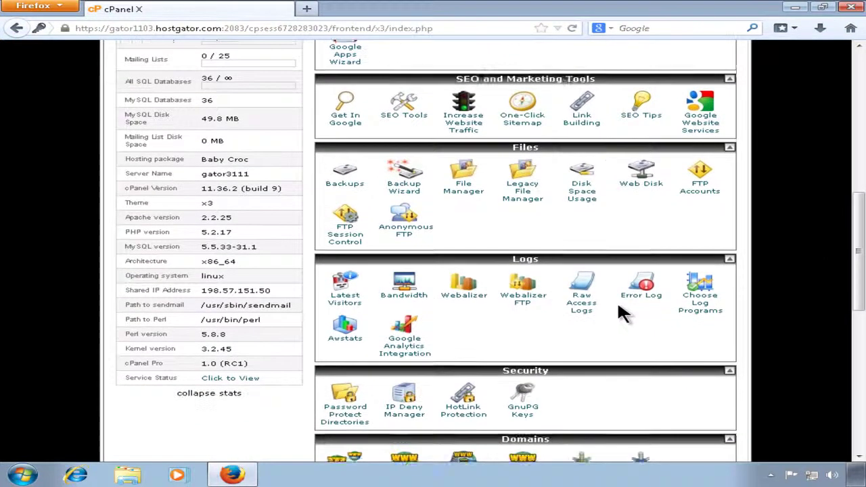
pyautogui.scroll(5, 856, 301)
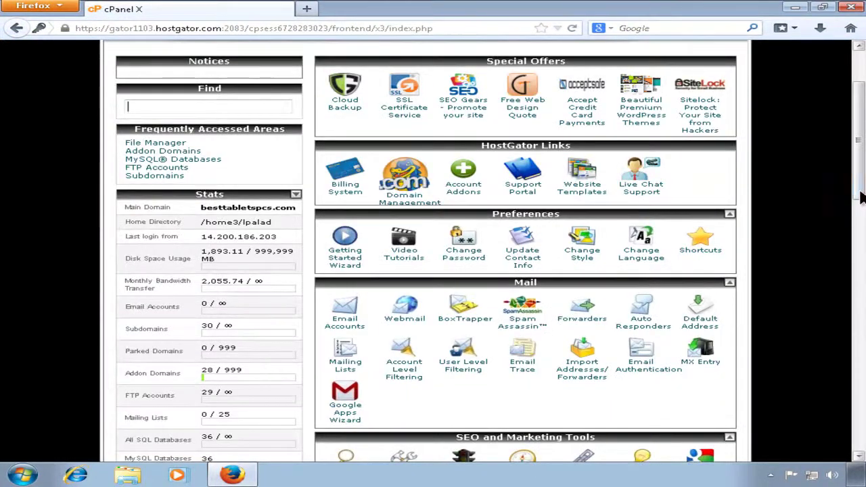
pyautogui.moveTo(863, 196); pyautogui.dragTo(857, 165)
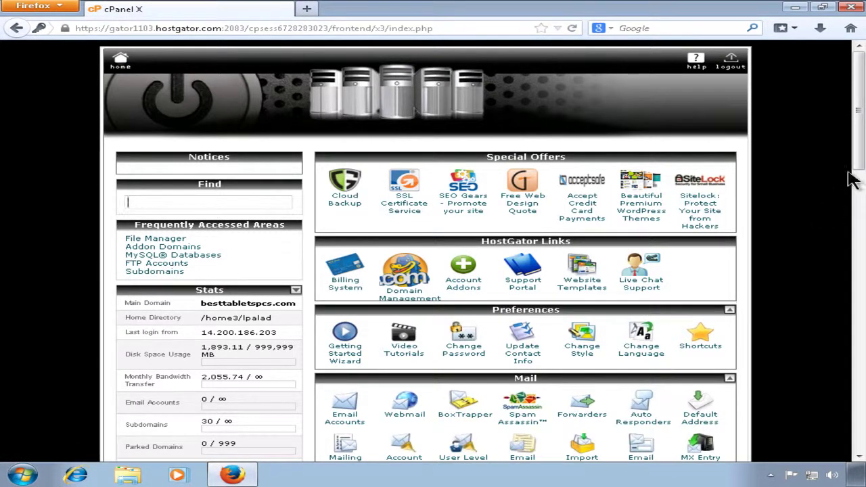
pyautogui.moveTo(857, 160); pyautogui.dragTo(857, 203)
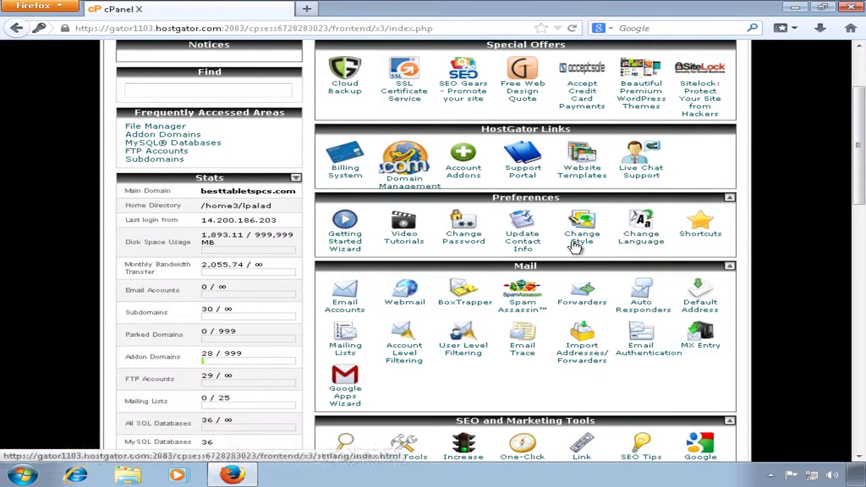
# Step: Open the cPanel video tutorials, look through the list of topics and return to the cPanel home page
pyautogui.click(406, 244)
pyautogui.click(235, 9)
pyautogui.click(369, 8)
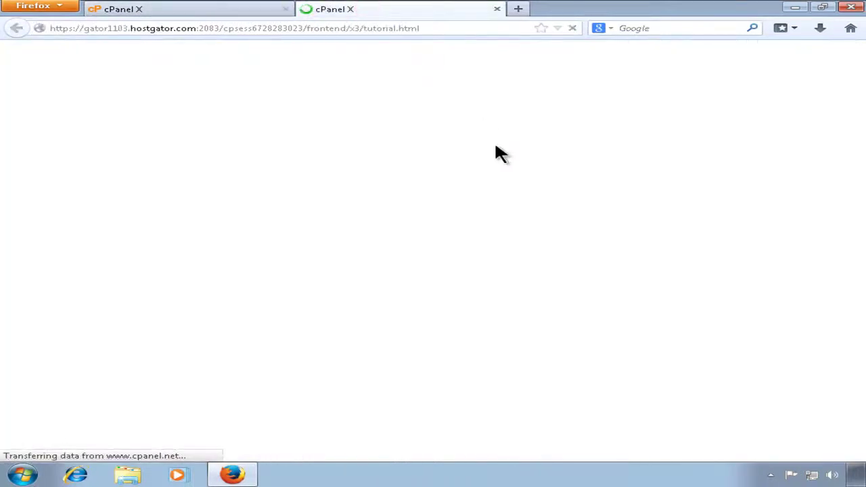
pyautogui.scroll(-2, 451, 267)
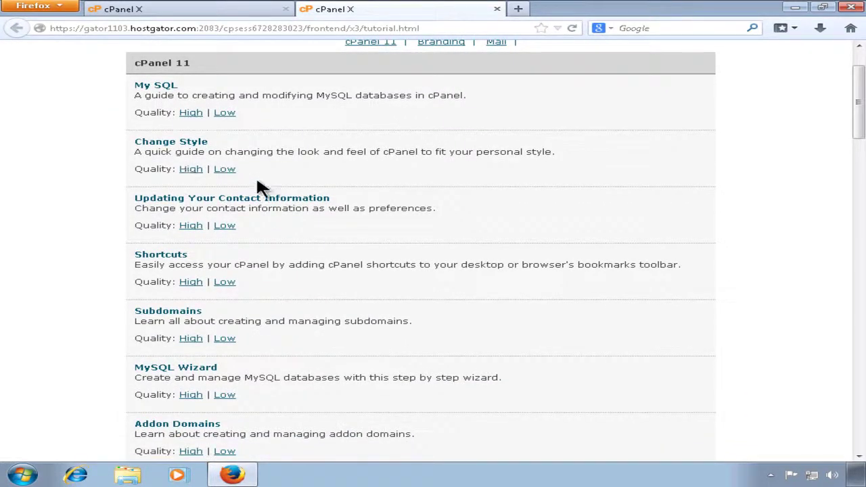
pyautogui.scroll(-5, 257, 179)
pyautogui.scroll(-4, 312, 193)
pyautogui.scroll(-4, 312, 192)
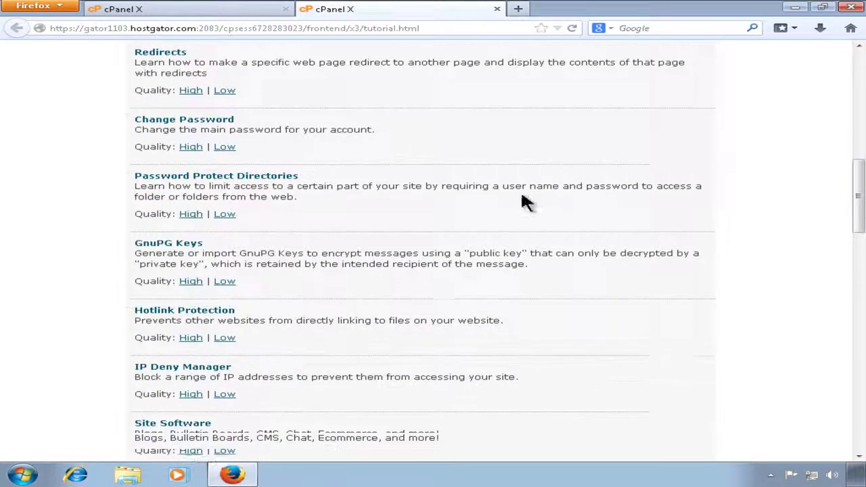
pyautogui.click(212, 9)
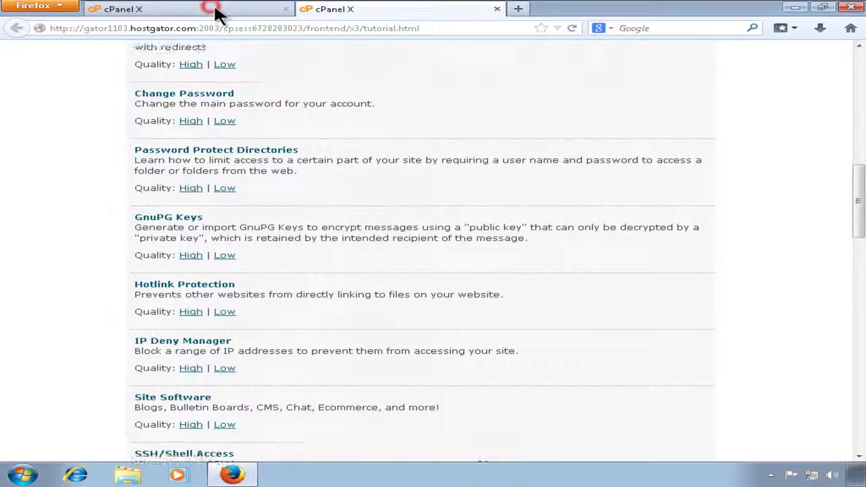
# Step: Open MX Entry maintenance from the Mail section and select the domain atvbattery.org
pyautogui.scroll(15, 216, 15)
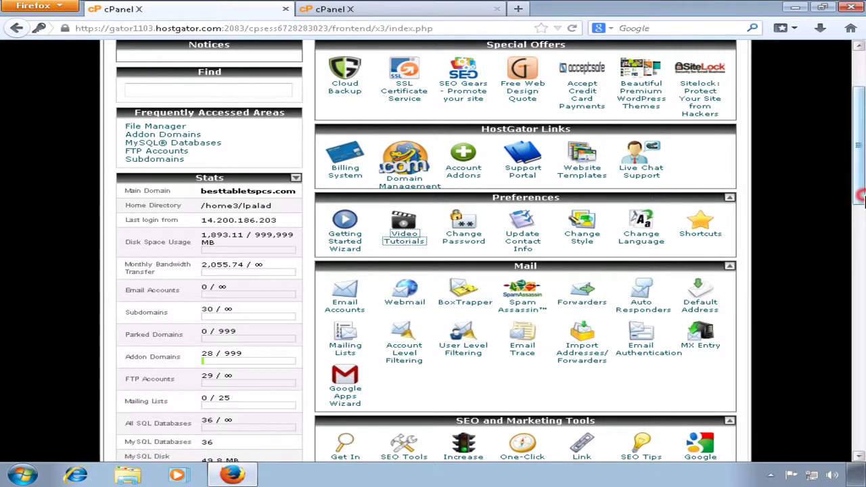
pyautogui.scroll(-3, 851, 234)
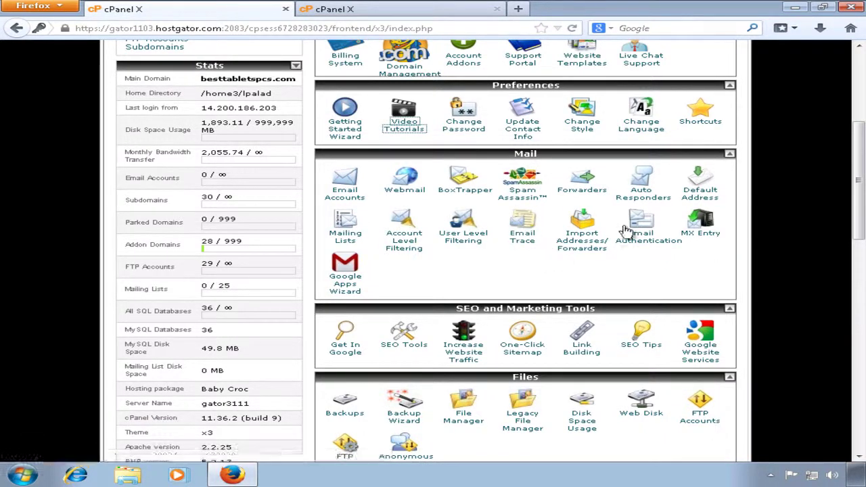
pyautogui.click(695, 220)
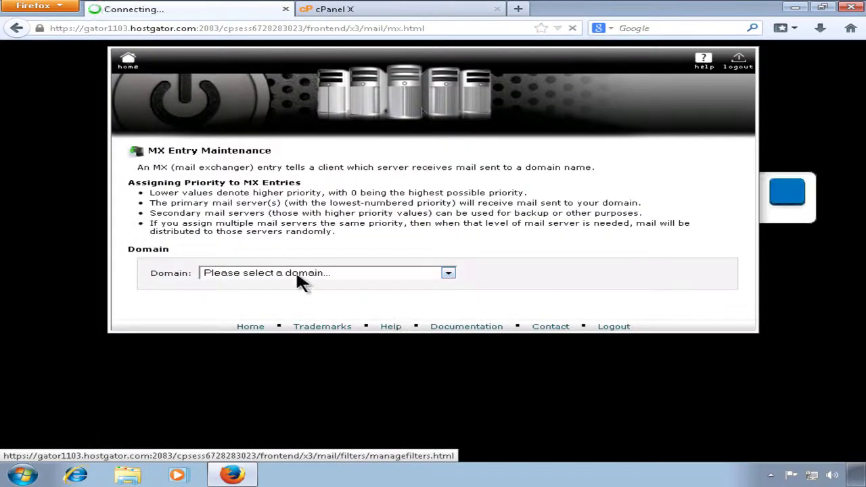
pyautogui.click(297, 271)
pyautogui.click(417, 242)
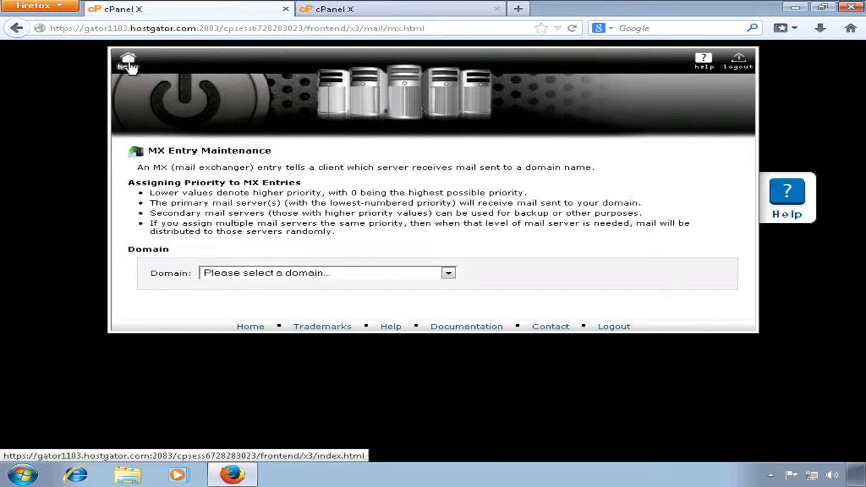
pyautogui.click(359, 265)
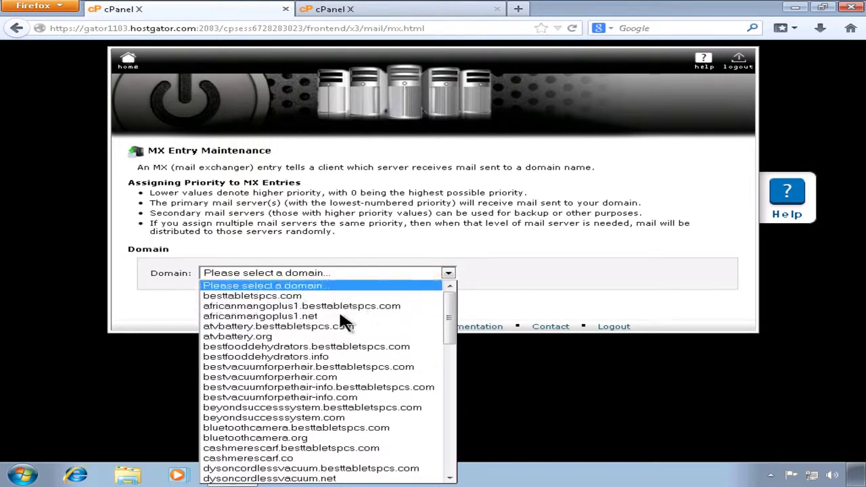
pyautogui.click(274, 337)
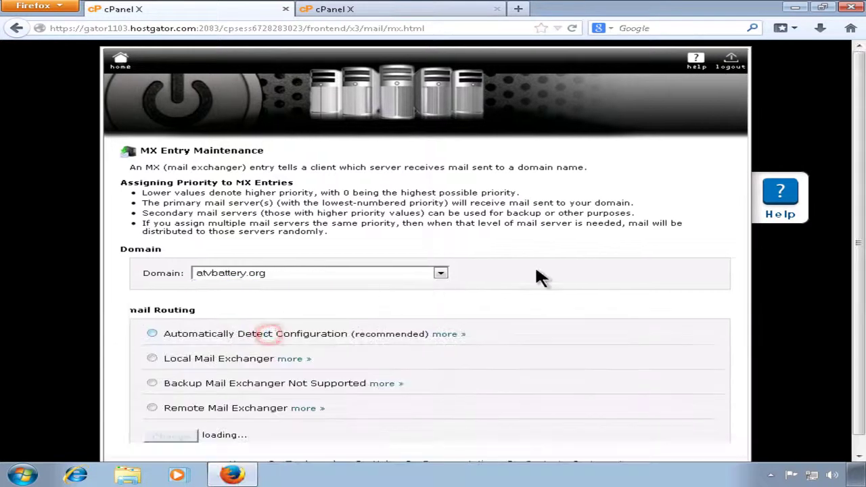
# Step: Examine the email routing options, the new record fields and the MX records for atvbattery.org
pyautogui.moveTo(852, 273); pyautogui.dragTo(838, 328)
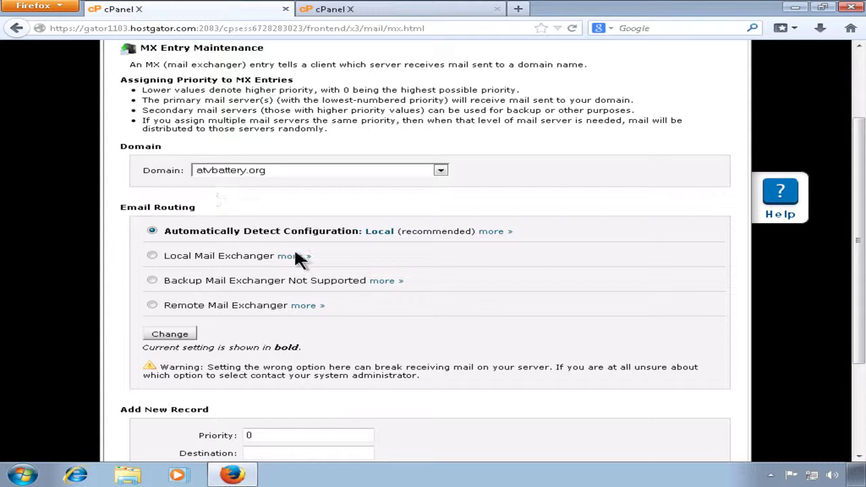
pyautogui.click(315, 430)
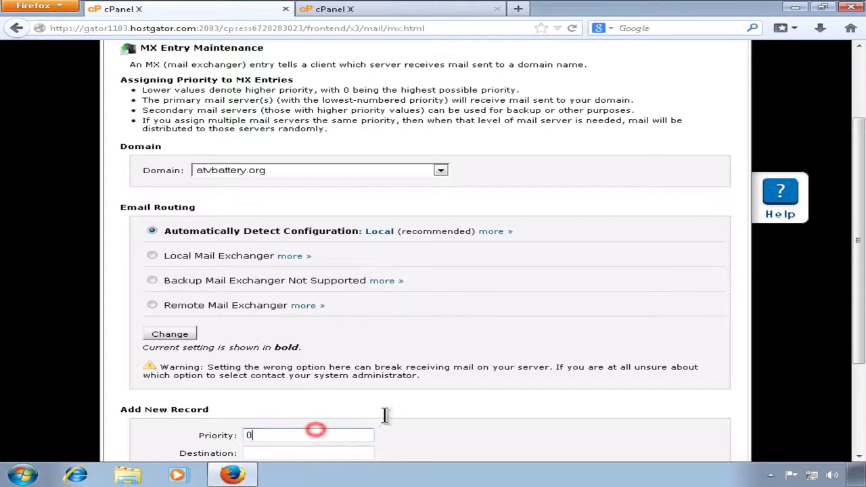
pyautogui.scroll(-2, 387, 408)
pyautogui.scroll(-2, 311, 391)
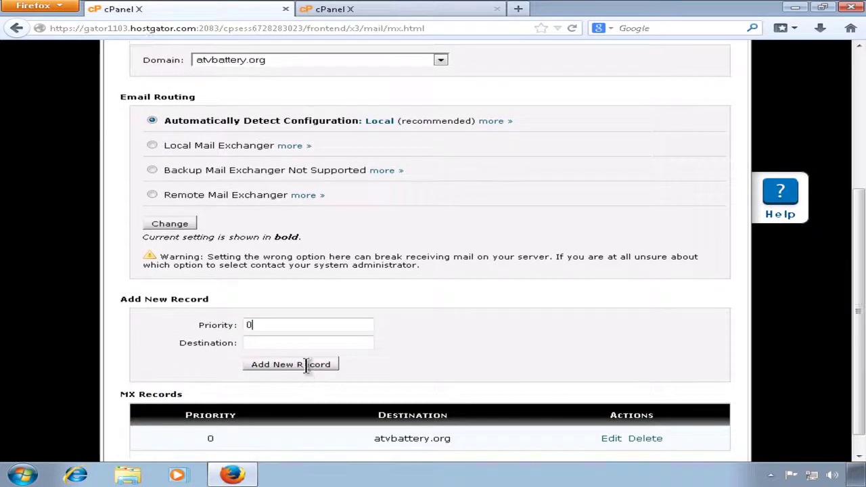
# Step: Leave MX Entry maintenance for the cPanel home page and look over the Preferences, Mail, SEO and Files sections
pyautogui.click(315, 315)
pyautogui.scroll(3, 430, 282)
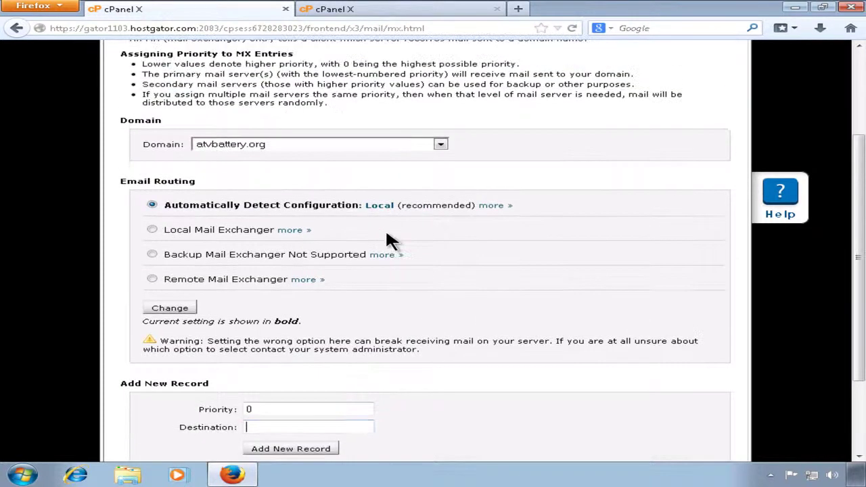
pyautogui.scroll(3, 386, 232)
pyautogui.click(16, 29)
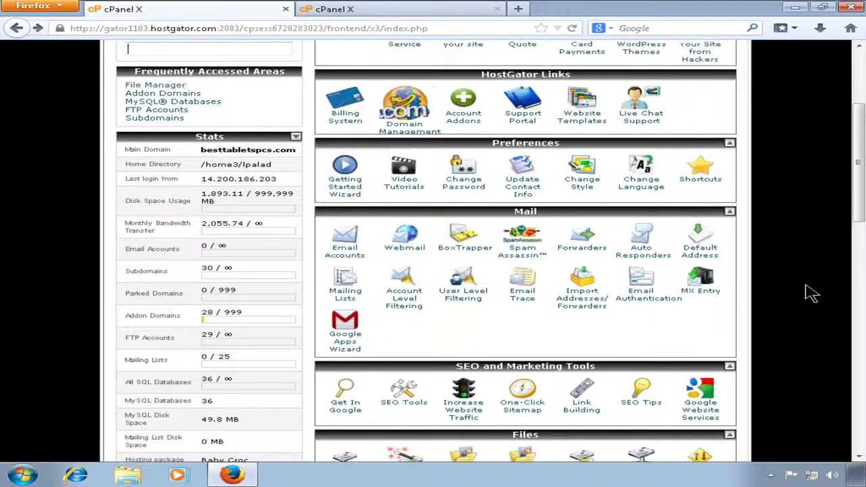
pyautogui.moveTo(855, 215); pyautogui.dragTo(858, 231)
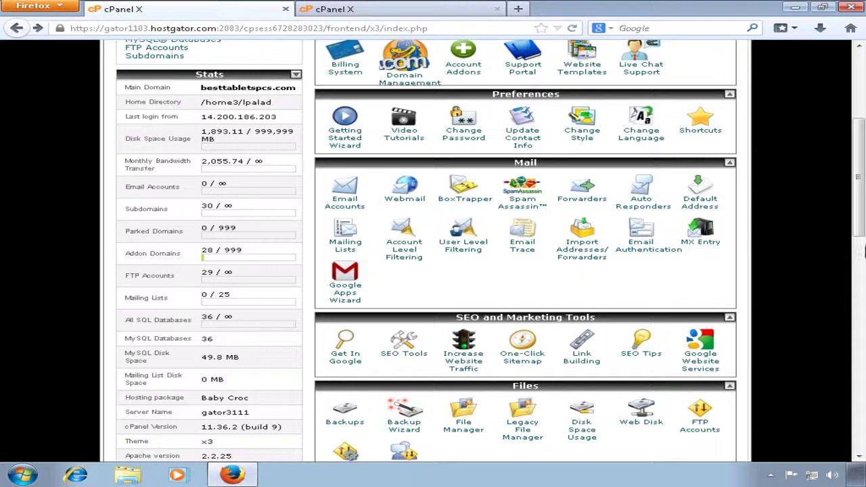
pyautogui.moveTo(861, 228); pyautogui.dragTo(861, 238)
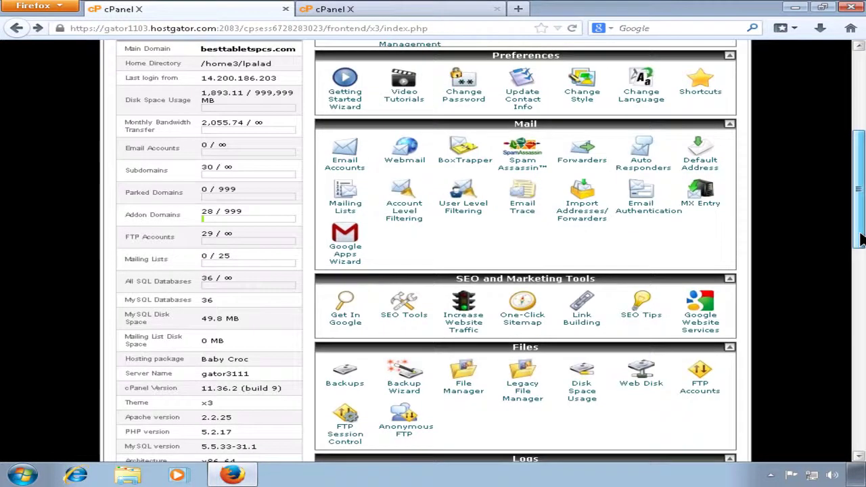
pyautogui.moveTo(861, 238); pyautogui.dragTo(861, 195)
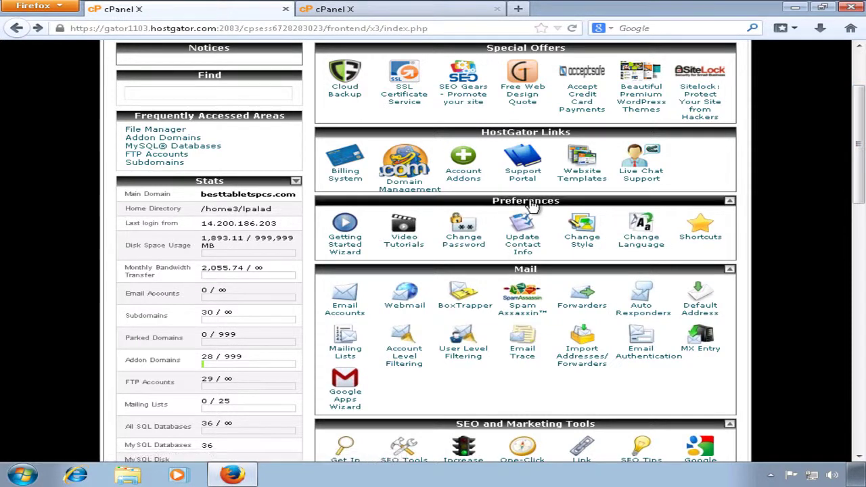
# Step: Open Change Password from the Preferences section and go through the old, new and repeated password fields
pyautogui.click(473, 230)
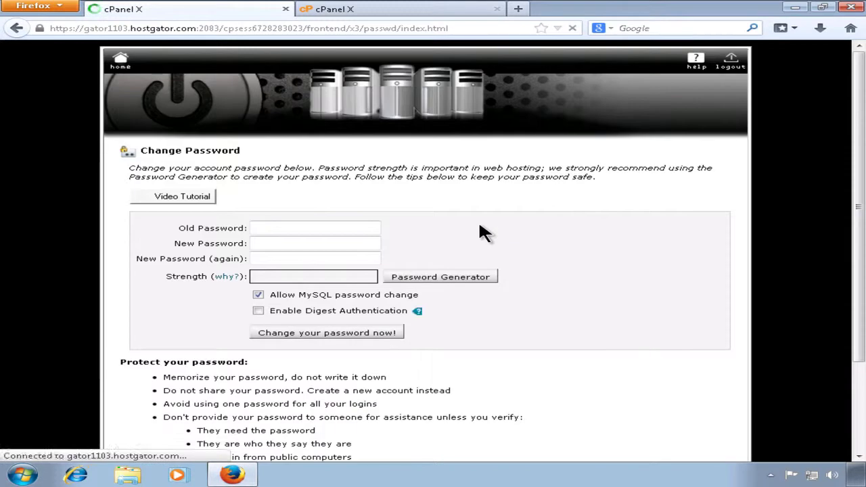
pyautogui.click(349, 228)
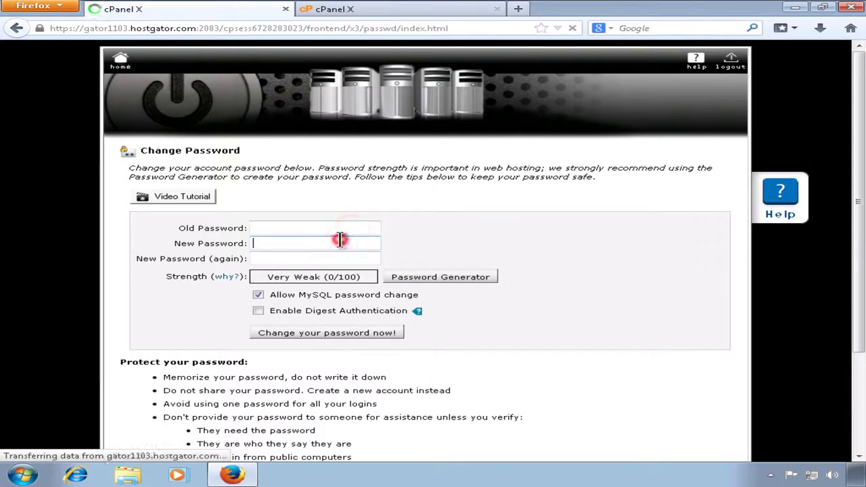
pyautogui.click(334, 257)
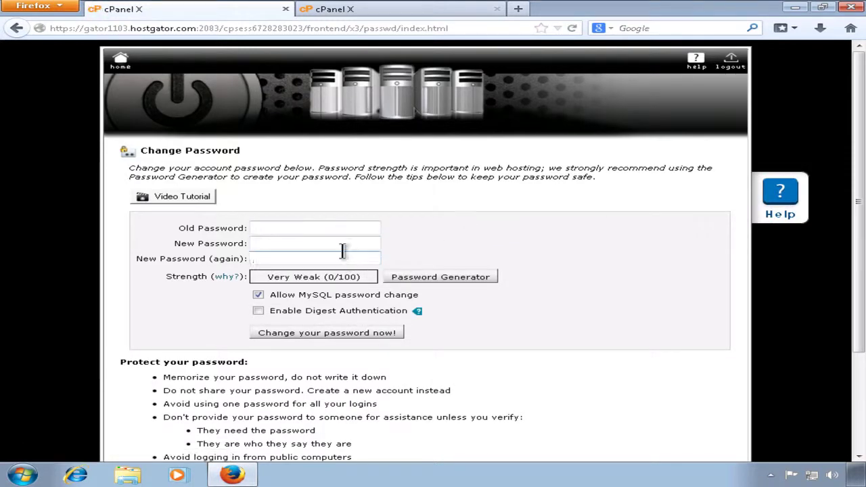
pyautogui.click(343, 227)
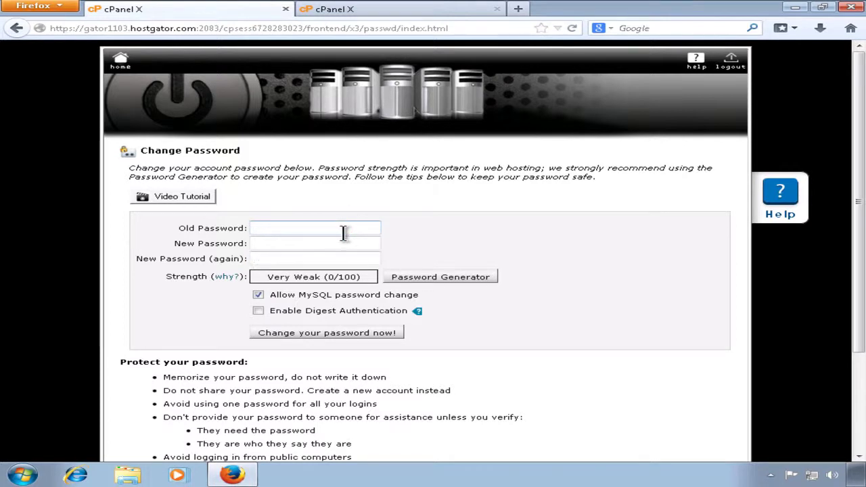
pyautogui.click(453, 277)
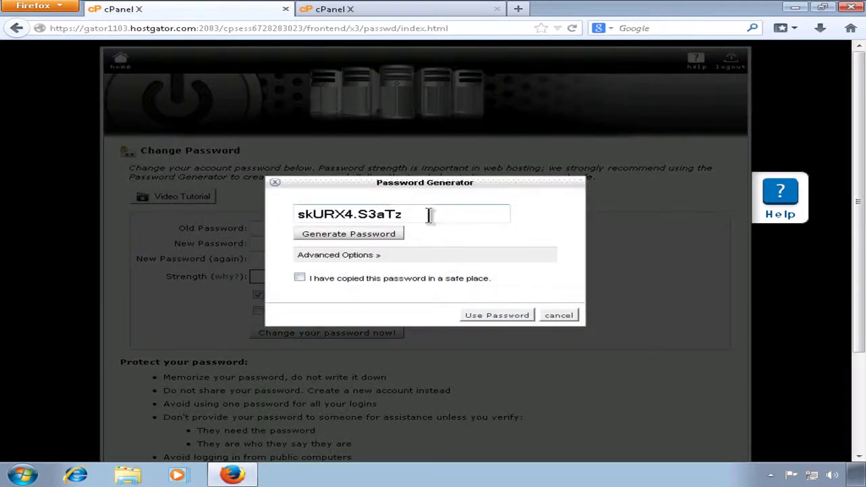
pyautogui.moveTo(429, 215); pyautogui.dragTo(289, 213)
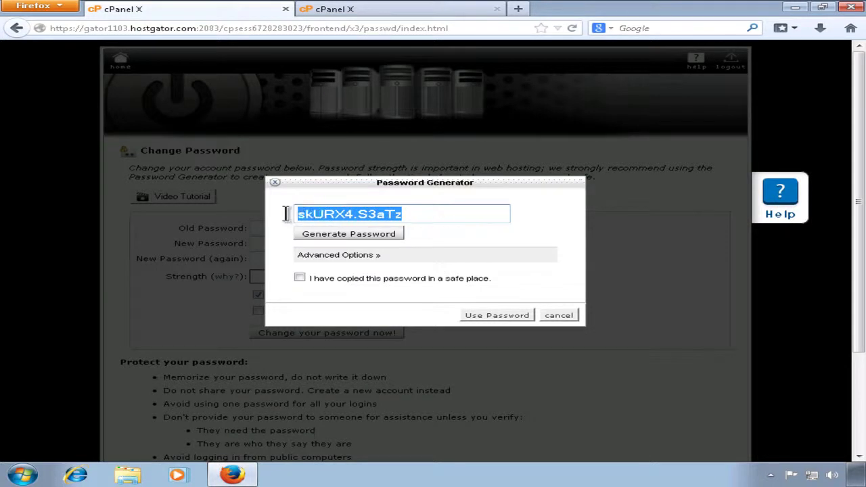
pyautogui.click(448, 209)
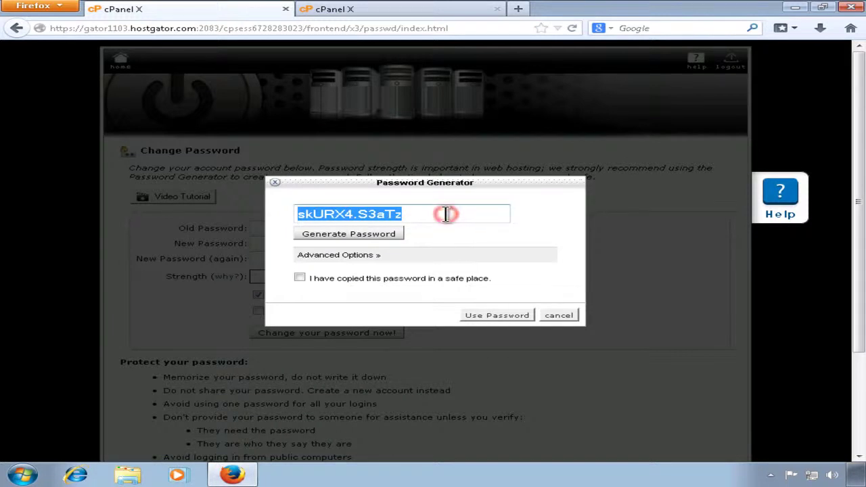
pyautogui.click(559, 315)
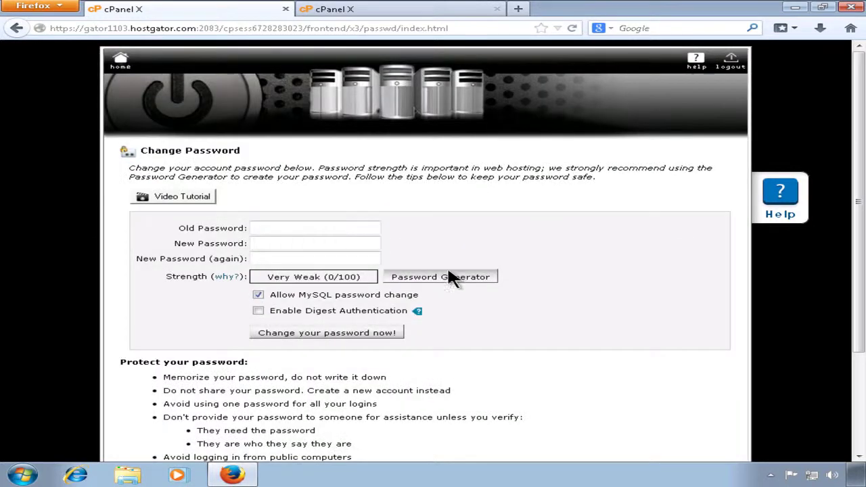
# Step: Reopen the password generator with the safe-place confirmation ticked, and open an empty Notepad window beside it
pyautogui.click(434, 277)
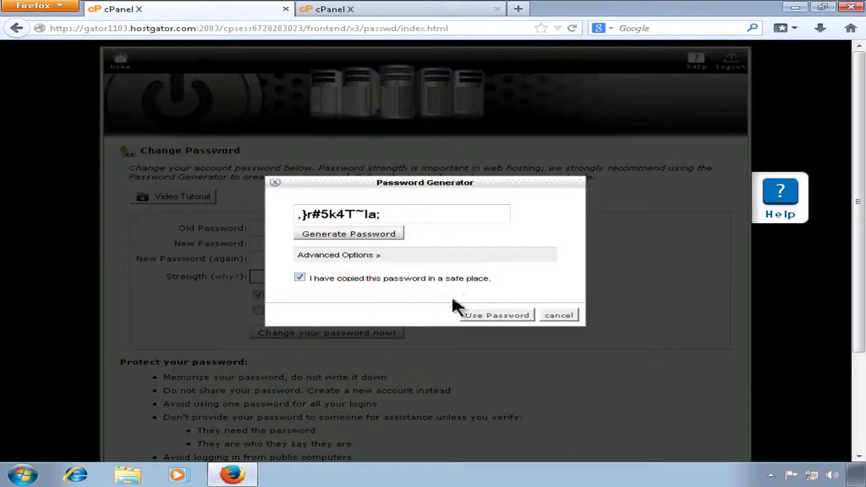
pyautogui.click(13, 474)
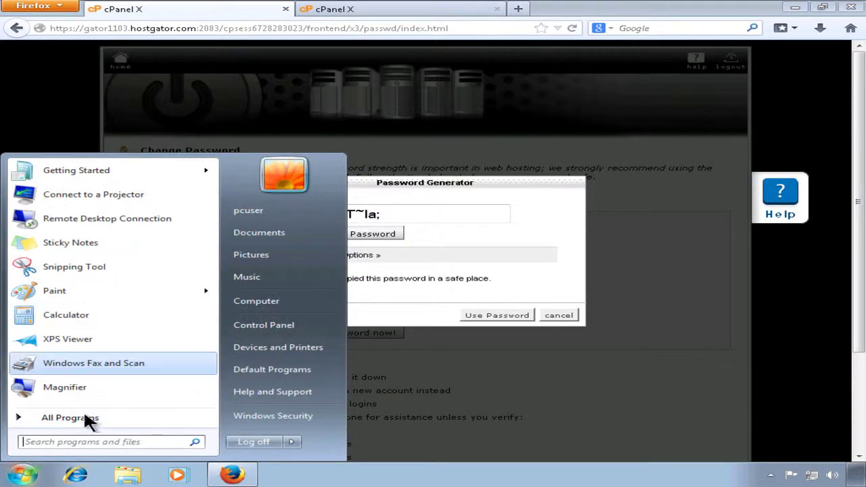
pyautogui.click(87, 440)
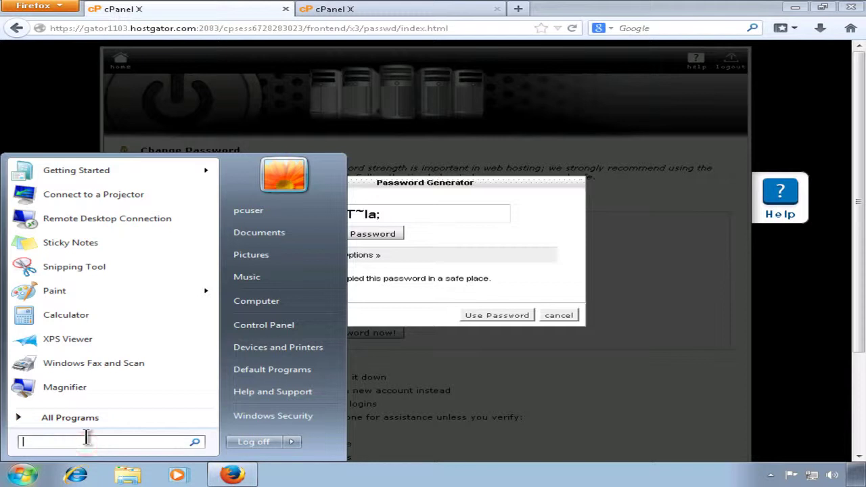
pyautogui.write('notepad')
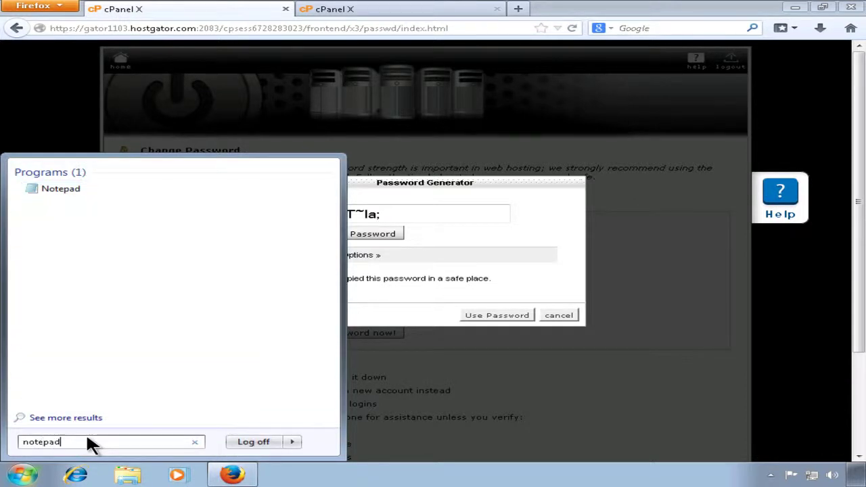
pyautogui.press('Return')
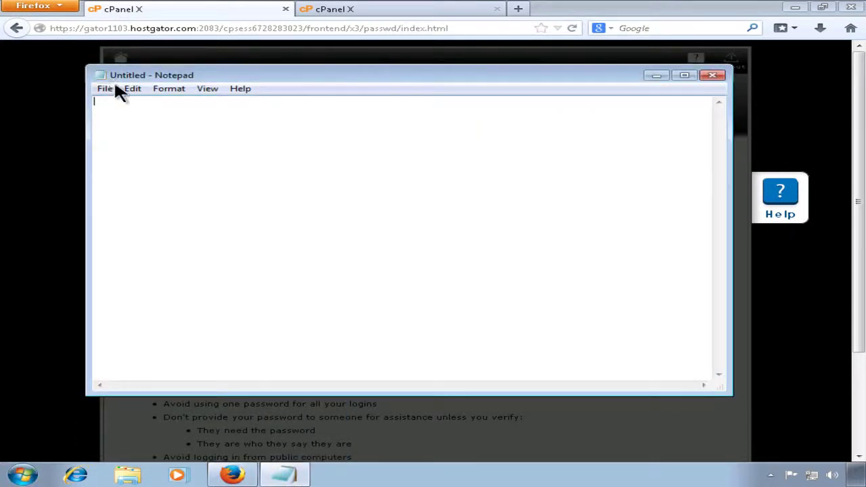
pyautogui.moveTo(116, 76); pyautogui.dragTo(541, 118)
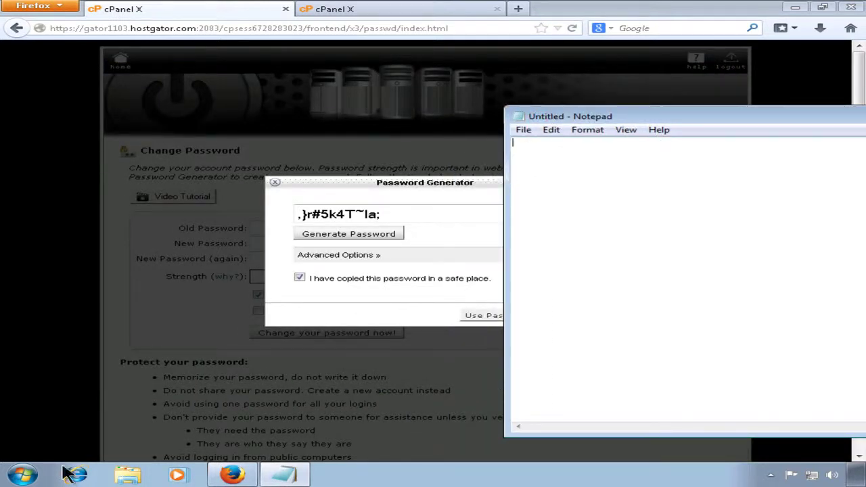
pyautogui.click(14, 475)
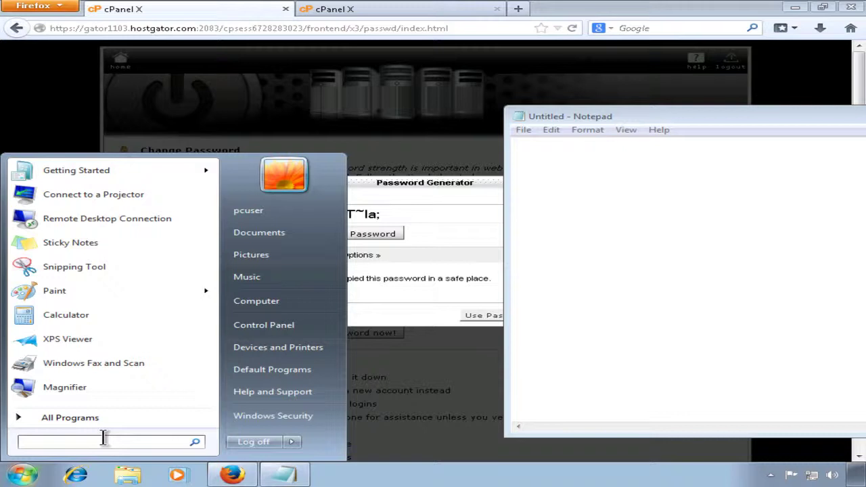
pyautogui.write('notepad')
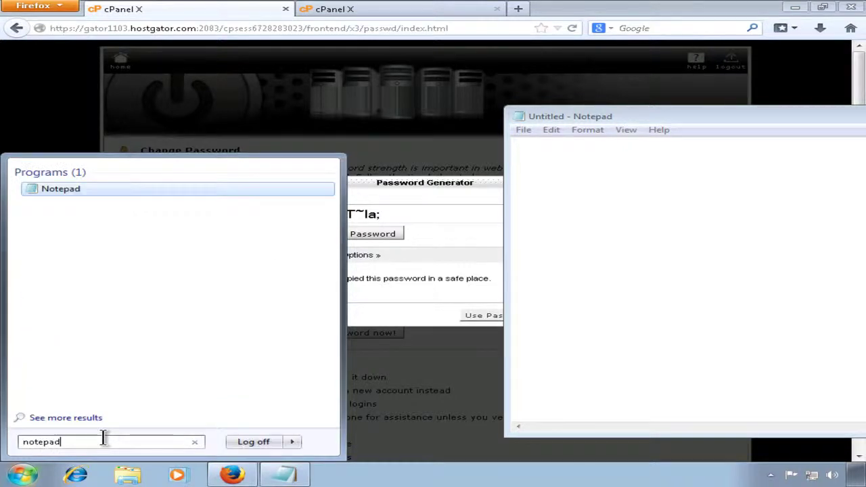
pyautogui.click(643, 199)
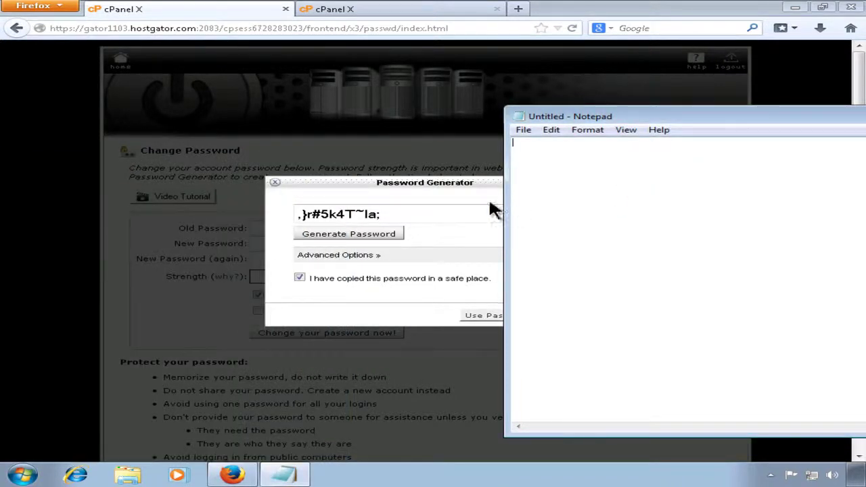
# Step: Generate a new password in cPanel's password generator and copy it into the empty Notepad document
pyautogui.moveTo(470, 182); pyautogui.dragTo(418, 203)
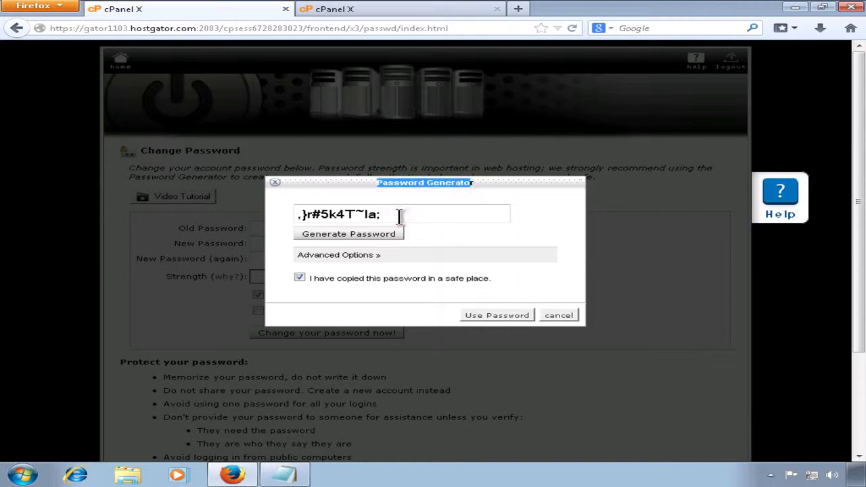
pyautogui.tripleClick(399, 215)
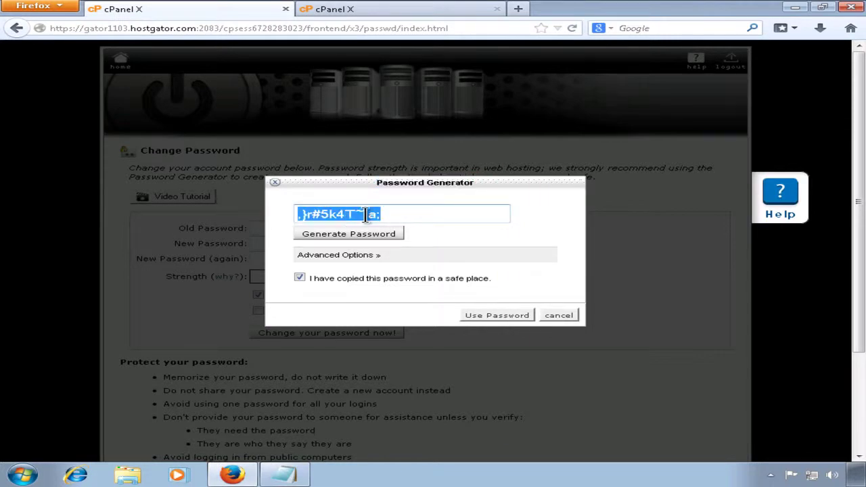
pyautogui.click(373, 234)
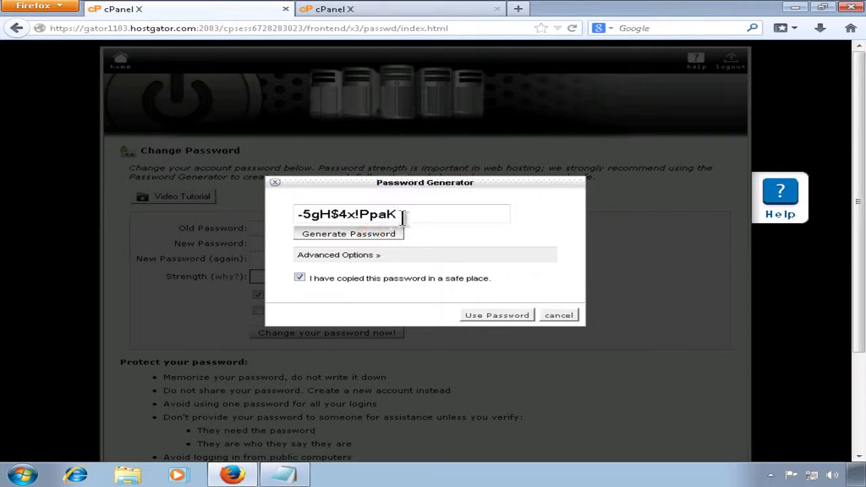
pyautogui.tripleClick(398, 215)
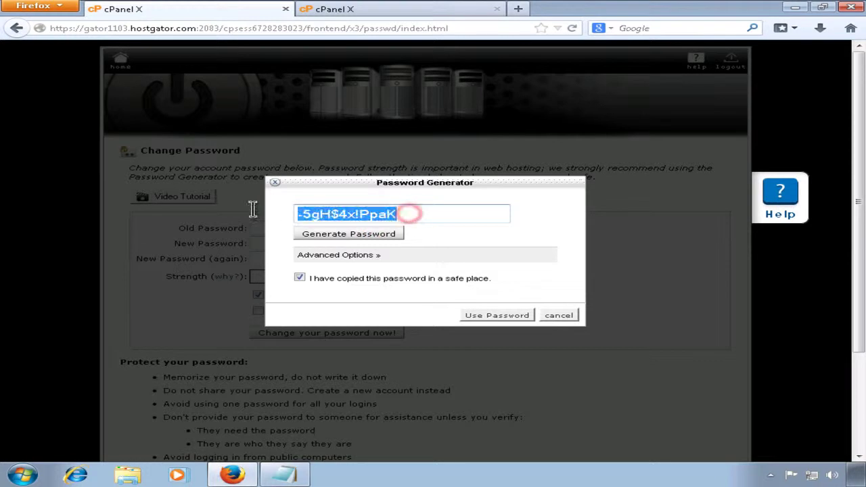
pyautogui.rightClick(362, 212)
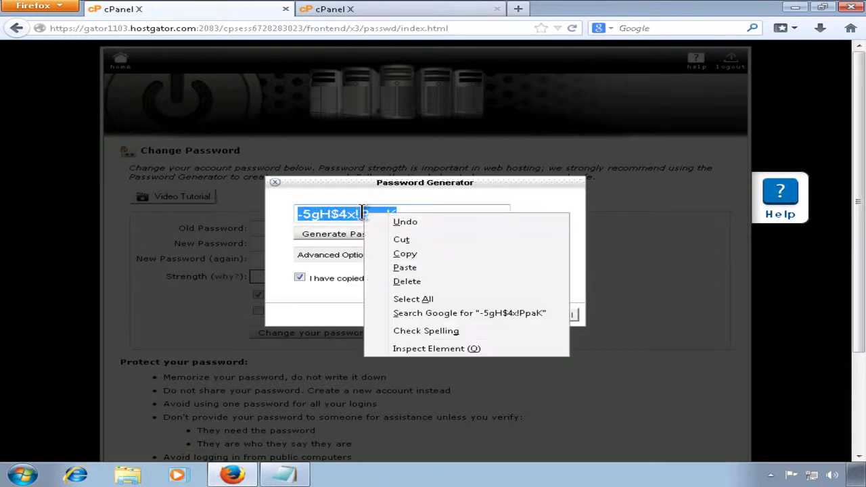
pyautogui.click(393, 251)
pyautogui.click(301, 475)
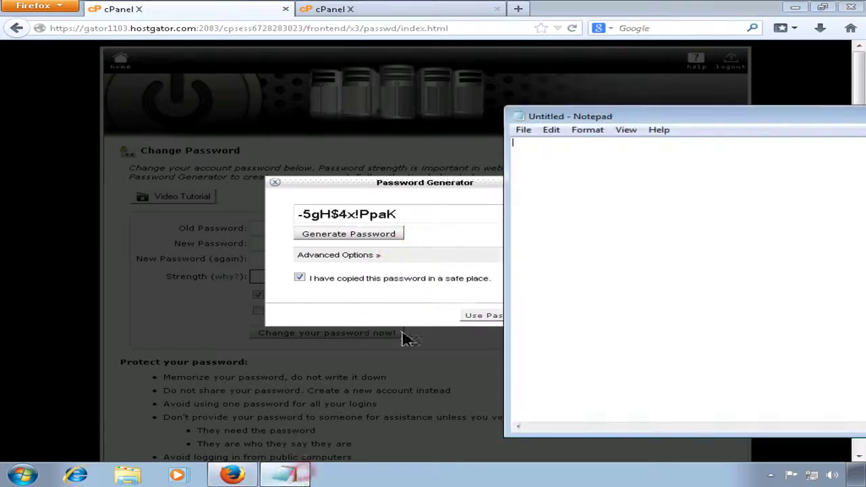
pyautogui.rightClick(556, 192)
pyautogui.click(475, 240)
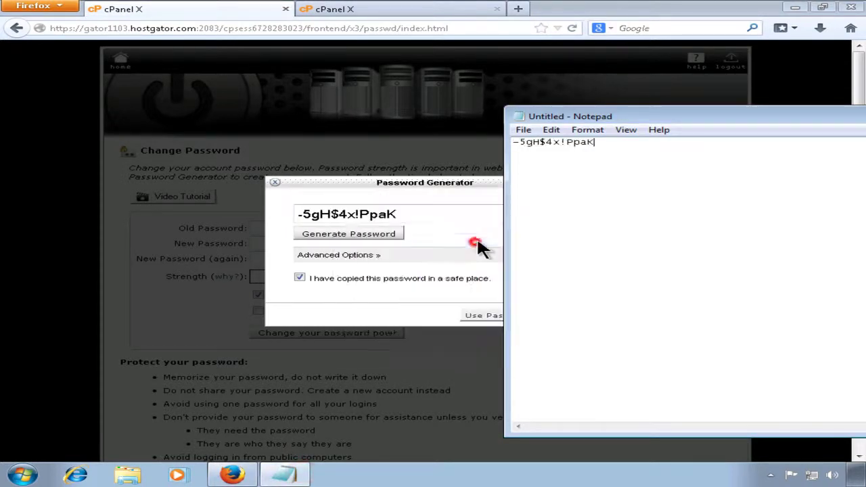
# Step: Use the generated password for both new password fields in cPanel and try to submit the password change
pyautogui.click(459, 188)
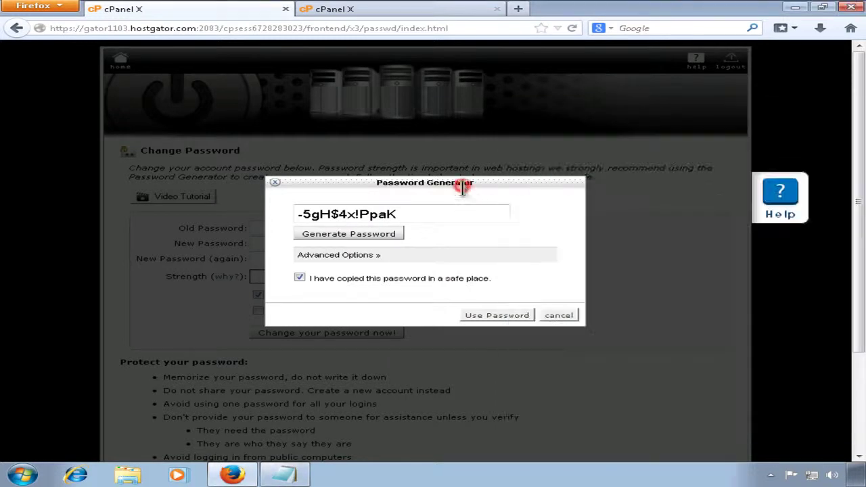
pyautogui.click(504, 317)
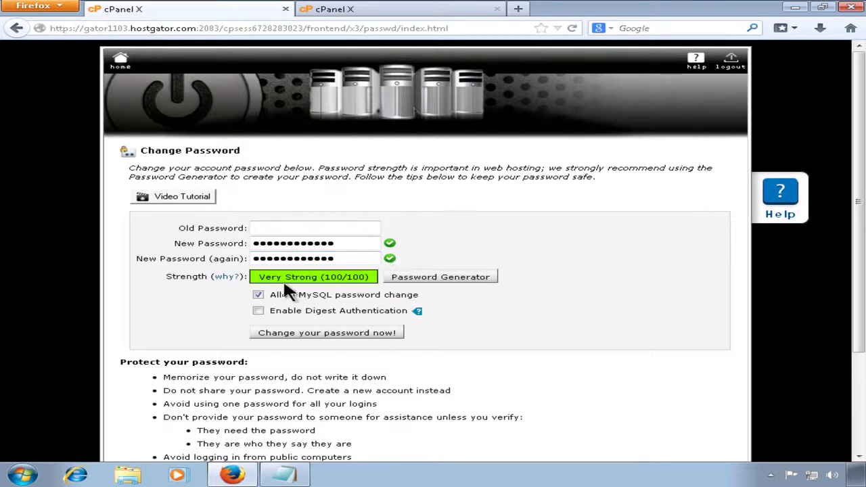
pyautogui.click(376, 332)
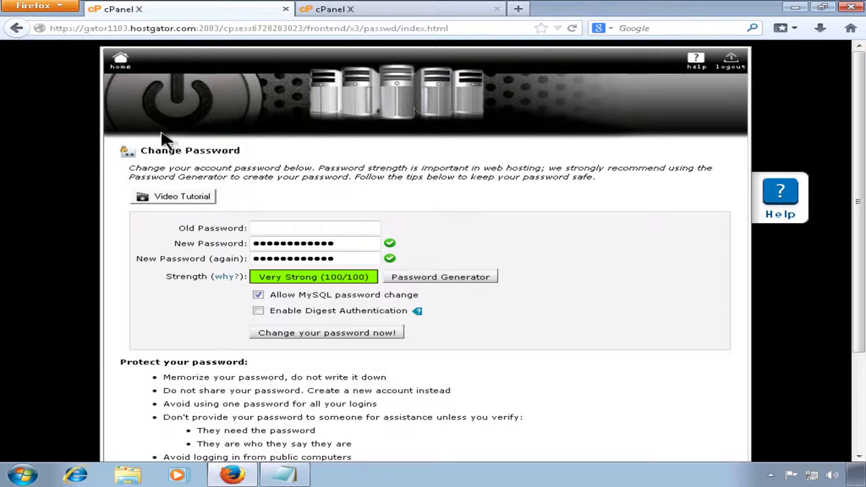
# Step: Return to the cPanel home page, dismiss the Cloud Backup offer and look over the Preferences and Mail sections
pyautogui.click(126, 66)
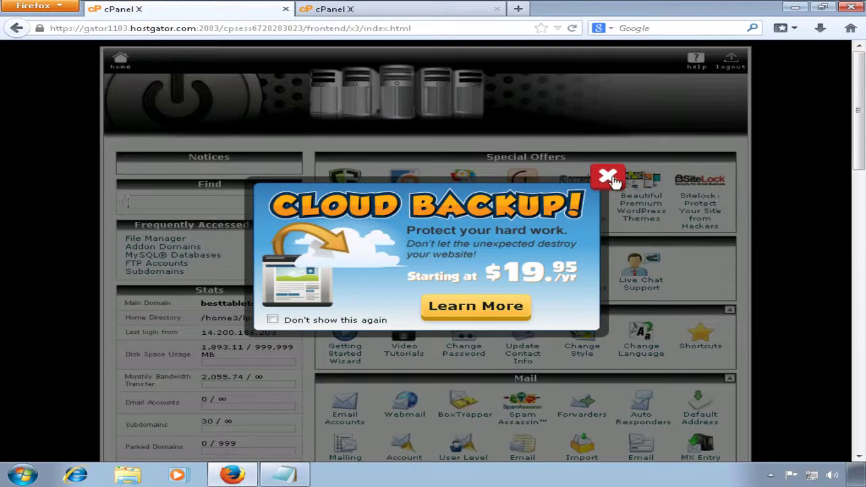
pyautogui.click(608, 177)
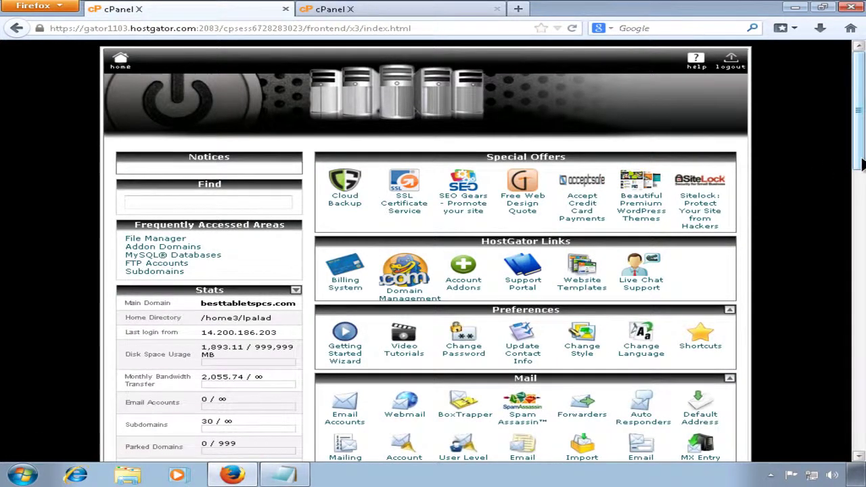
pyautogui.moveTo(854, 164); pyautogui.dragTo(853, 195)
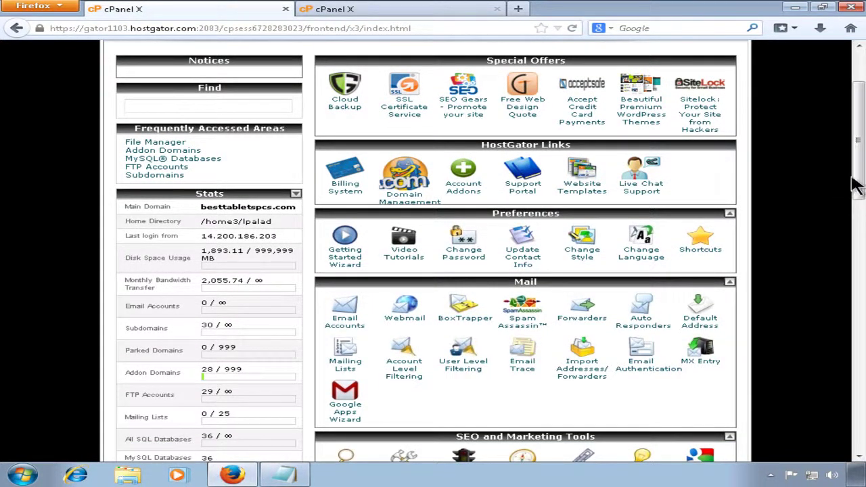
# Step: Open the Change Style page from the Preferences section and look over the available pre-installed cPanel styles
pyautogui.moveTo(855, 190); pyautogui.dragTo(857, 149)
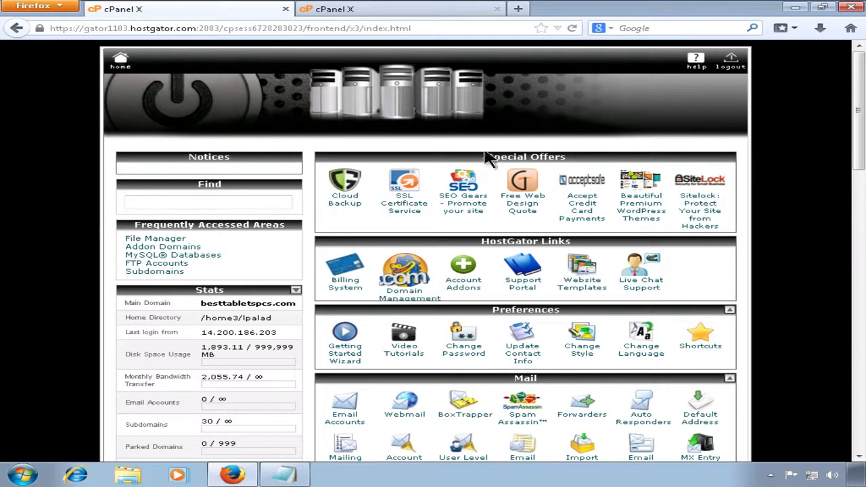
pyautogui.moveTo(856, 156); pyautogui.dragTo(857, 199)
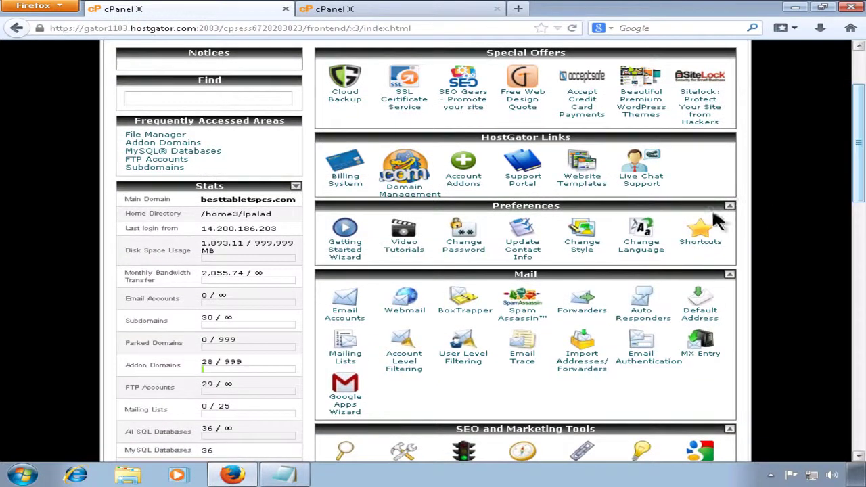
pyautogui.click(585, 250)
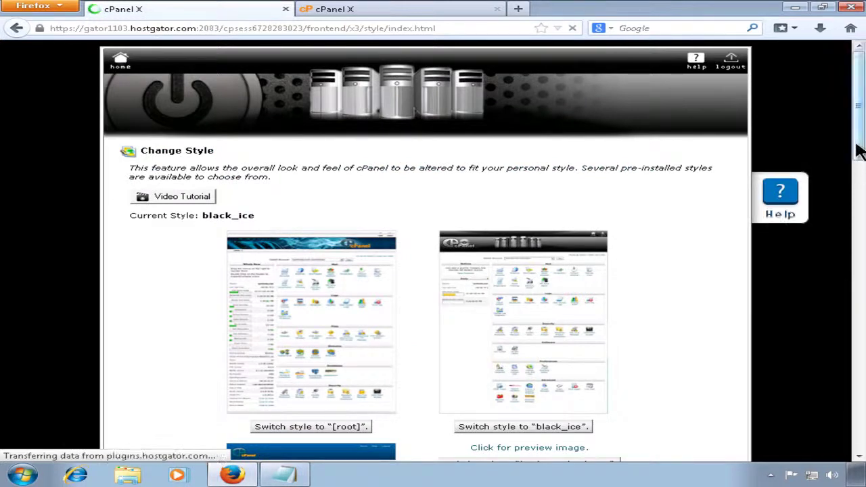
pyautogui.click(859, 177)
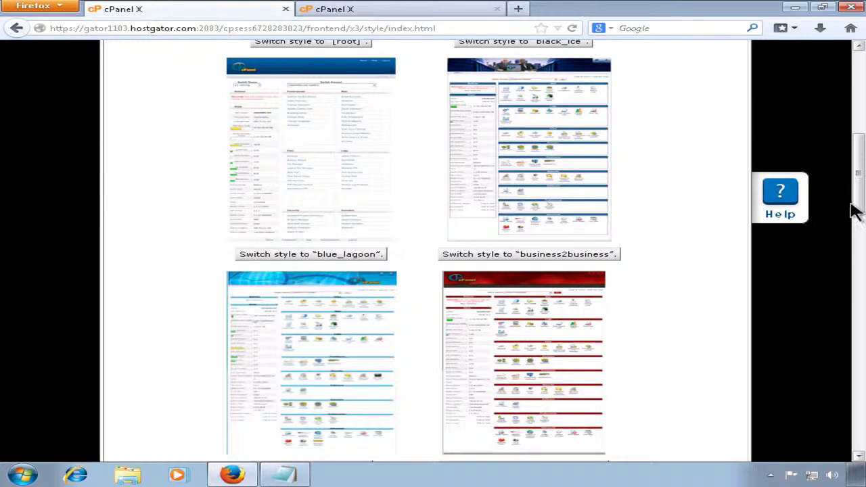
pyautogui.moveTo(856, 193)
pyautogui.mouseDown()
pyautogui.moveTo(854, 247)
pyautogui.moveTo(839, 278)
pyautogui.mouseUp()
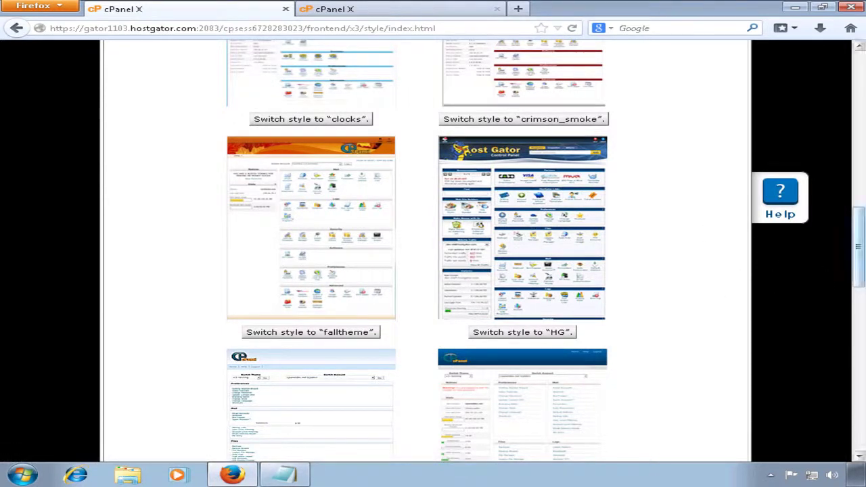
pyautogui.moveTo(858, 264); pyautogui.dragTo(855, 118)
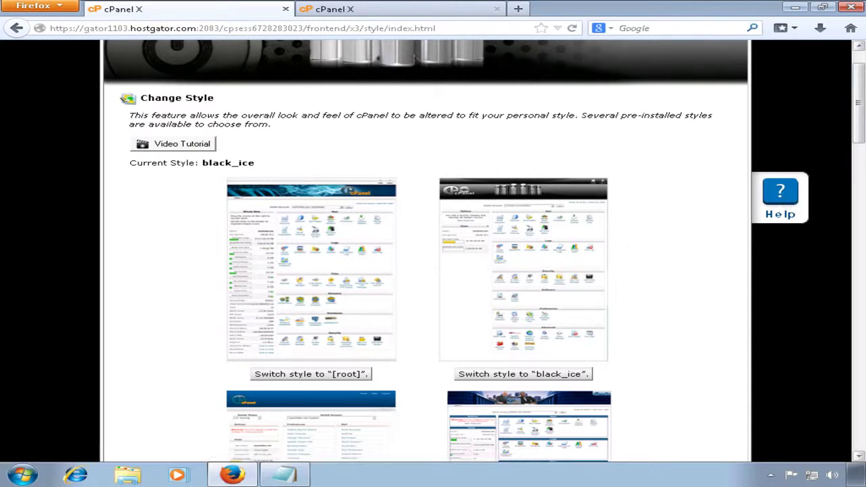
pyautogui.moveTo(858, 134)
pyautogui.mouseDown()
pyautogui.moveTo(862, 195)
pyautogui.moveTo(857, 148)
pyautogui.mouseUp()
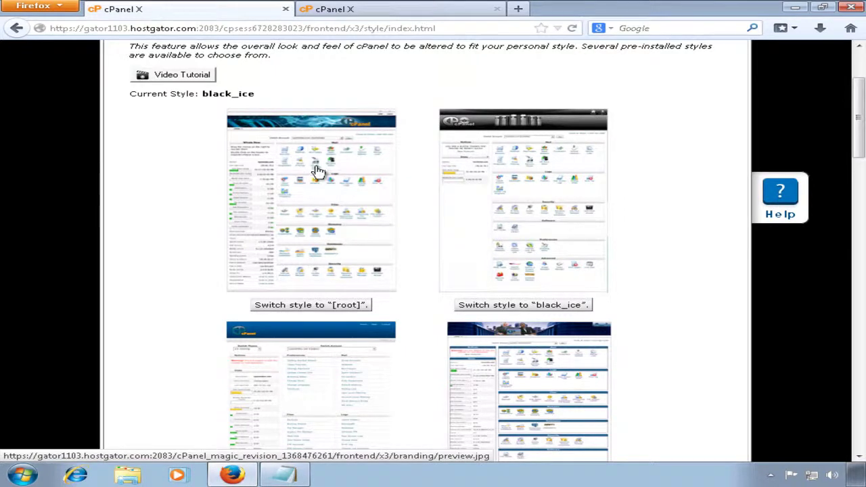
# Step: Try the "[root]" style, switch back to the "black_ice" style and return to the style list
pyautogui.click(320, 307)
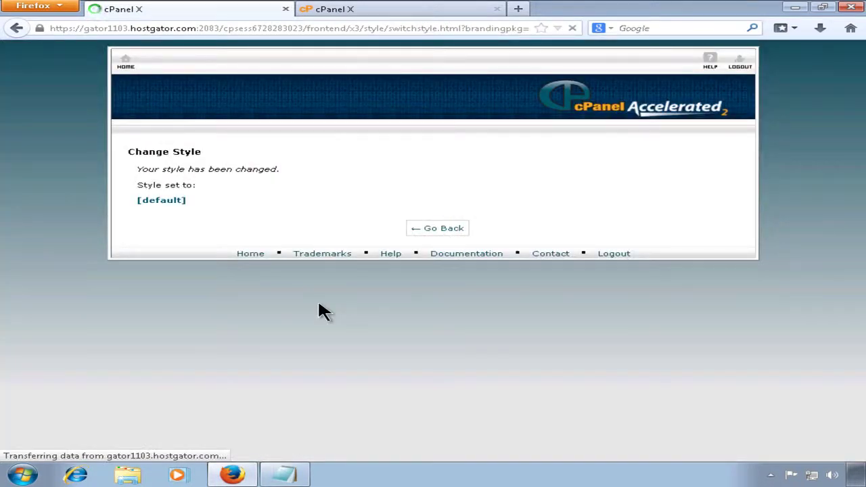
pyautogui.click(413, 227)
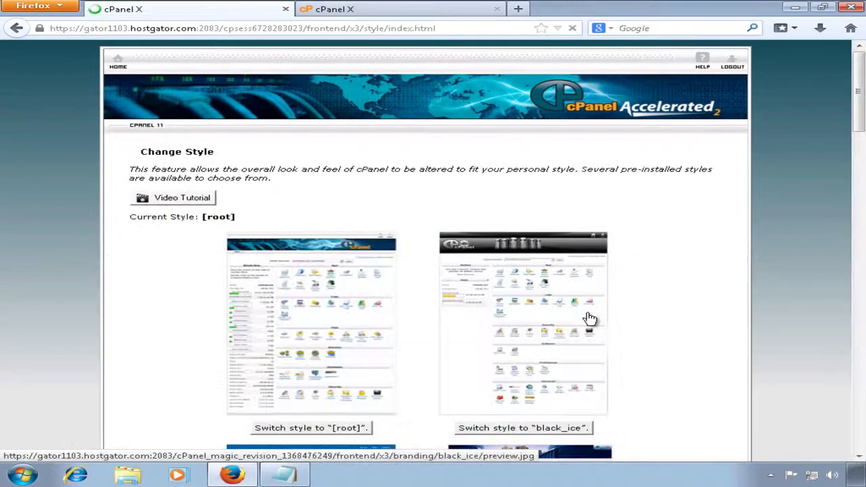
pyautogui.click(519, 429)
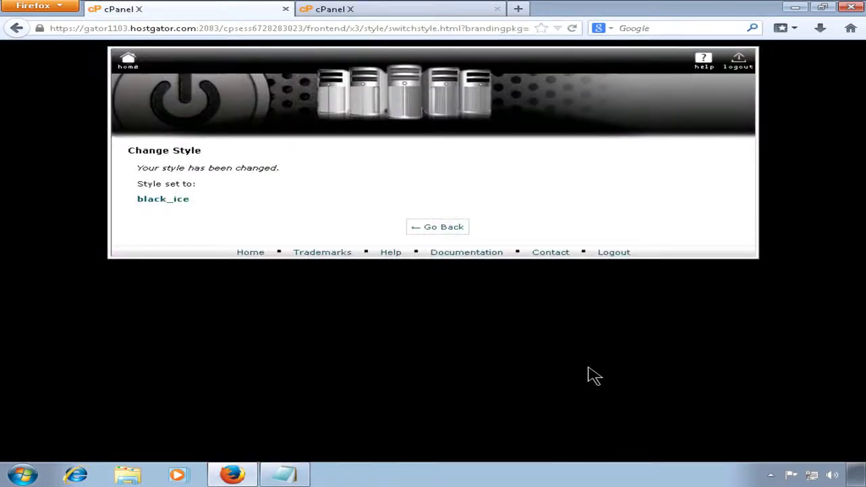
pyautogui.click(458, 233)
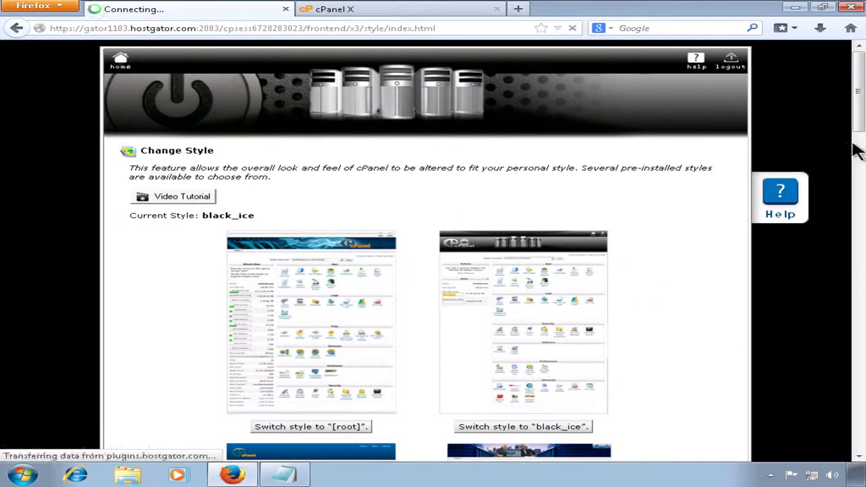
pyautogui.click(857, 121)
pyautogui.moveTo(858, 122)
pyautogui.mouseDown()
pyautogui.moveTo(860, 177)
pyautogui.moveTo(859, 121)
pyautogui.mouseUp()
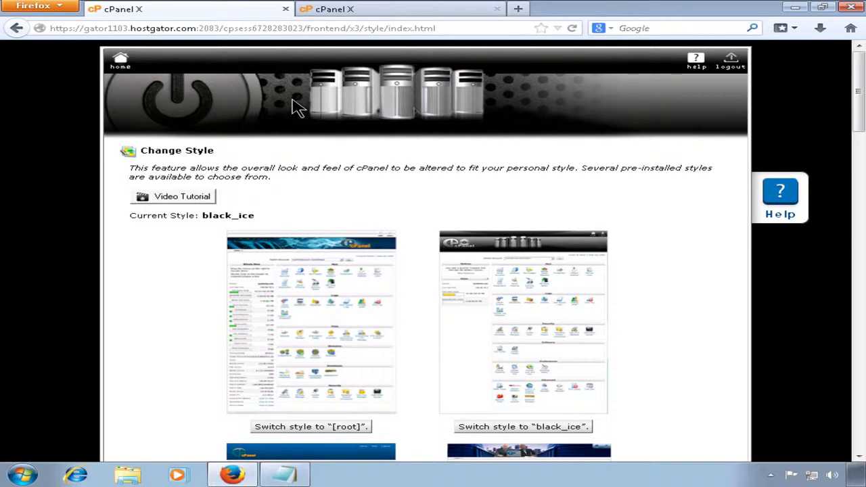
# Step: Return to the cPanel home page and dismiss the Cloud Backup offer with the option not to show it again
pyautogui.click(120, 68)
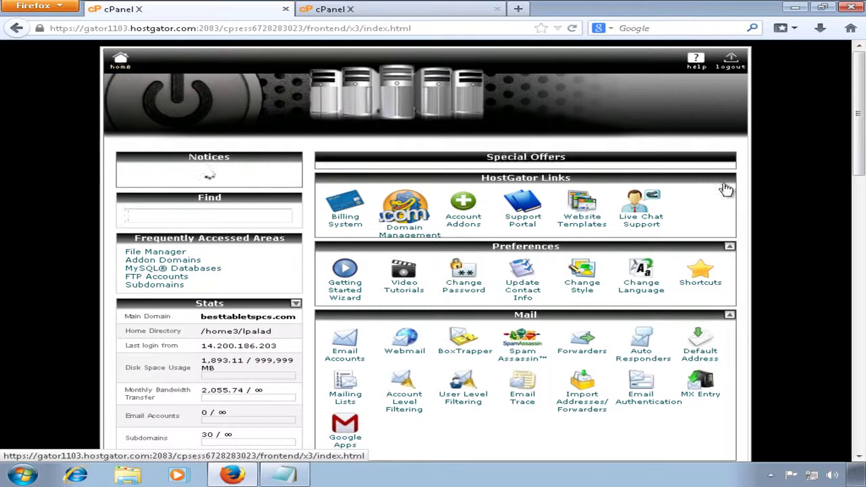
pyautogui.scroll(-2, 858, 170)
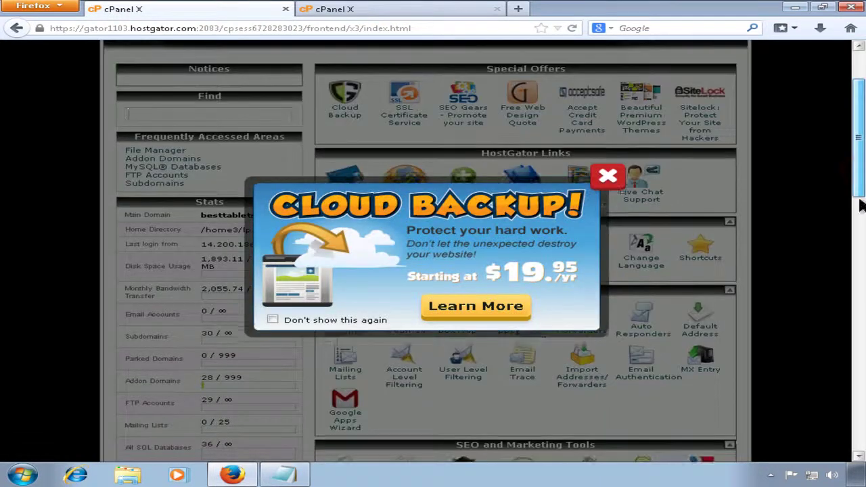
pyautogui.click(270, 320)
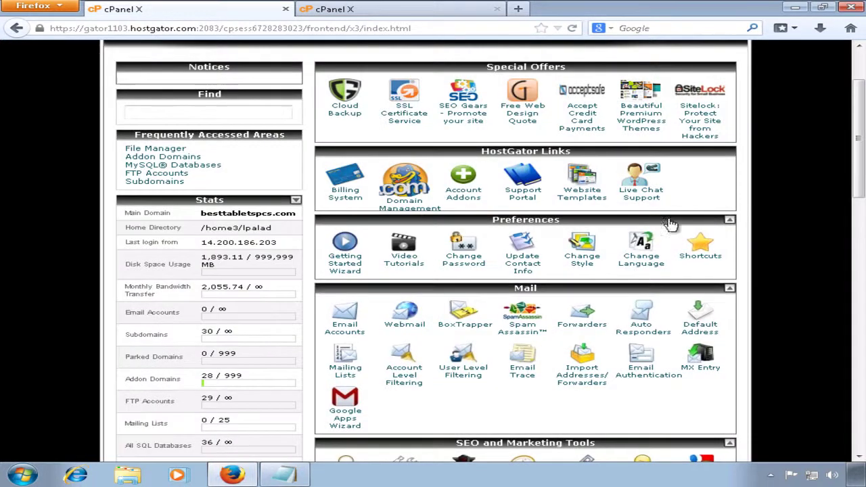
# Step: Examine the account Stats list and the Mail, SEO and Marketing Tools and Files sections on the home page
pyautogui.scroll(1, 862, 194)
pyautogui.moveTo(862, 195); pyautogui.dragTo(861, 240)
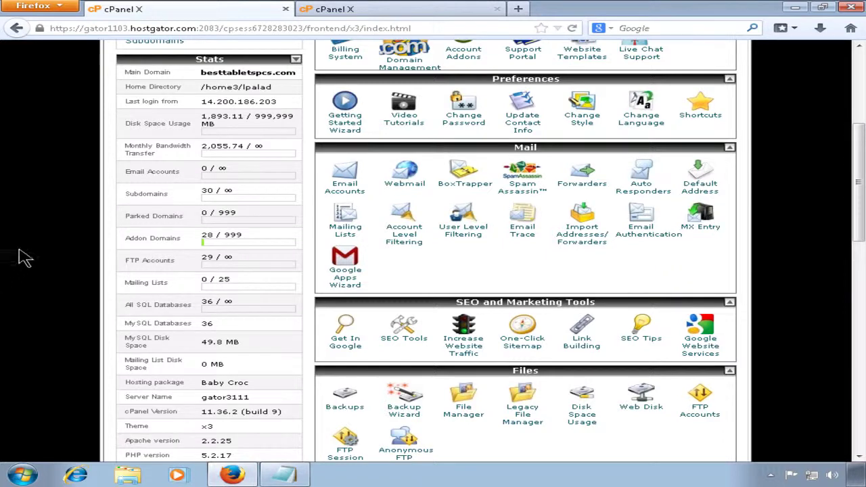
pyautogui.moveTo(862, 226); pyautogui.dragTo(862, 200)
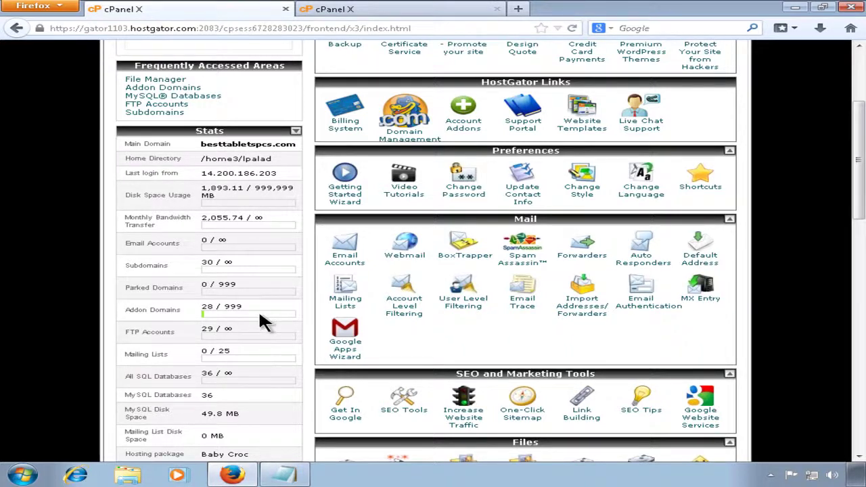
pyautogui.moveTo(260, 316)
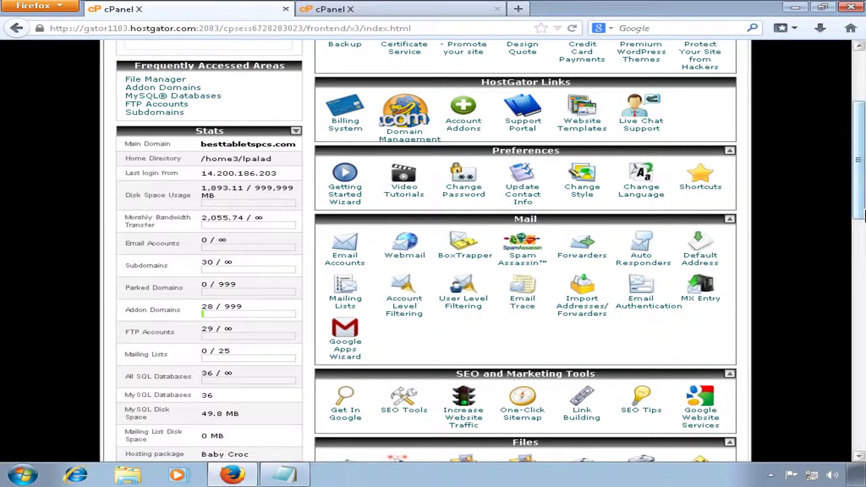
pyautogui.click(860, 212)
pyautogui.moveTo(860, 212); pyautogui.dragTo(861, 244)
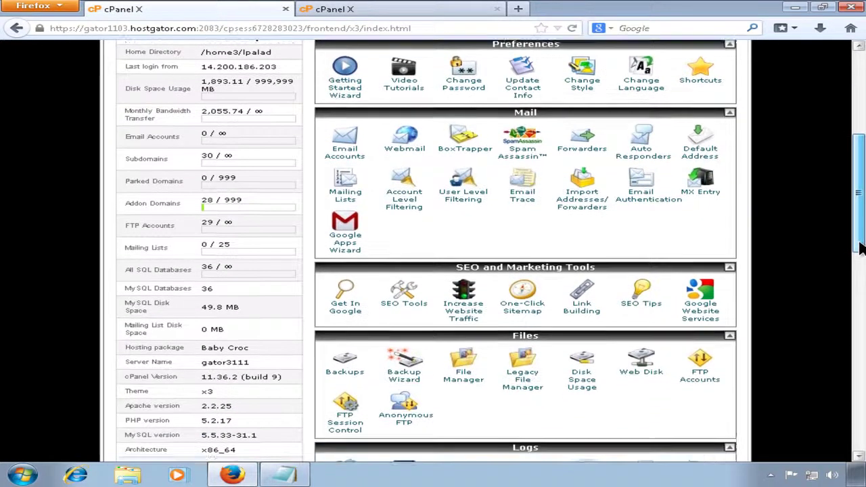